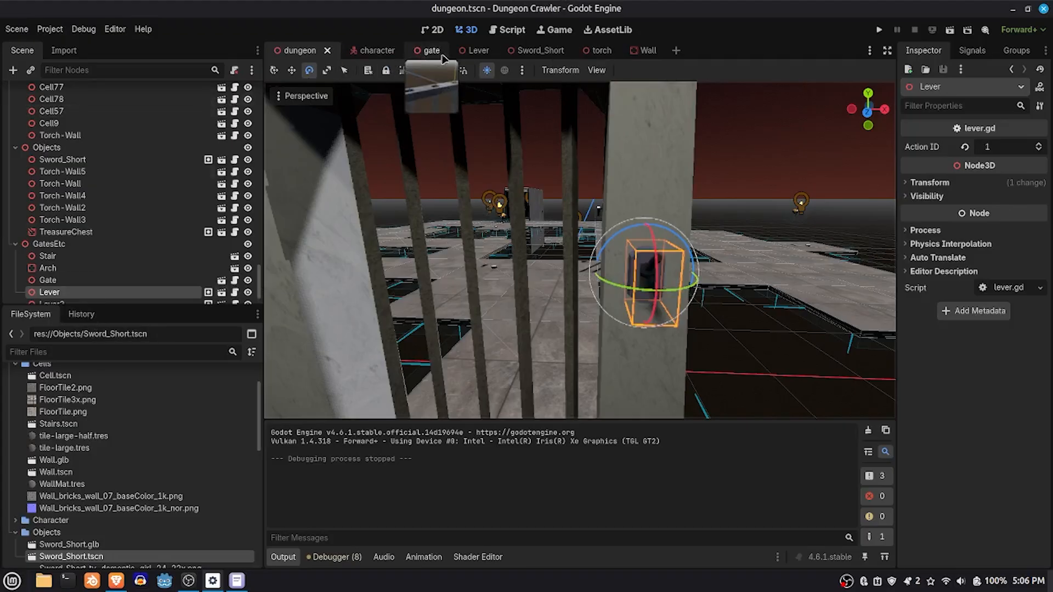
# Open the Events.gd script and review its action_triggered signal declaration.
pyautogui.click(499, 30)
pyautogui.click(307, 154)
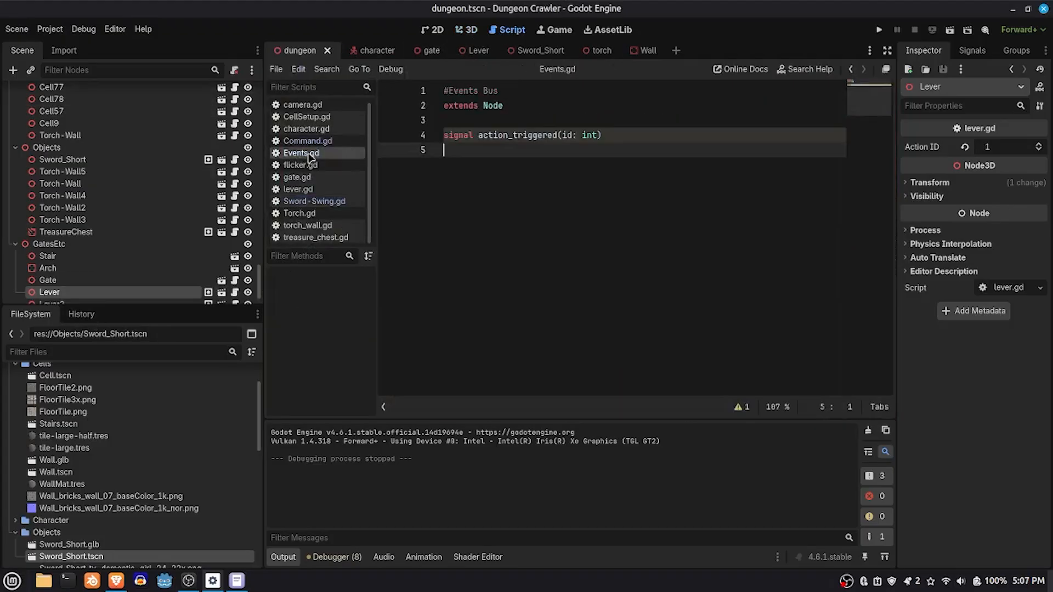
pyautogui.click(555, 122)
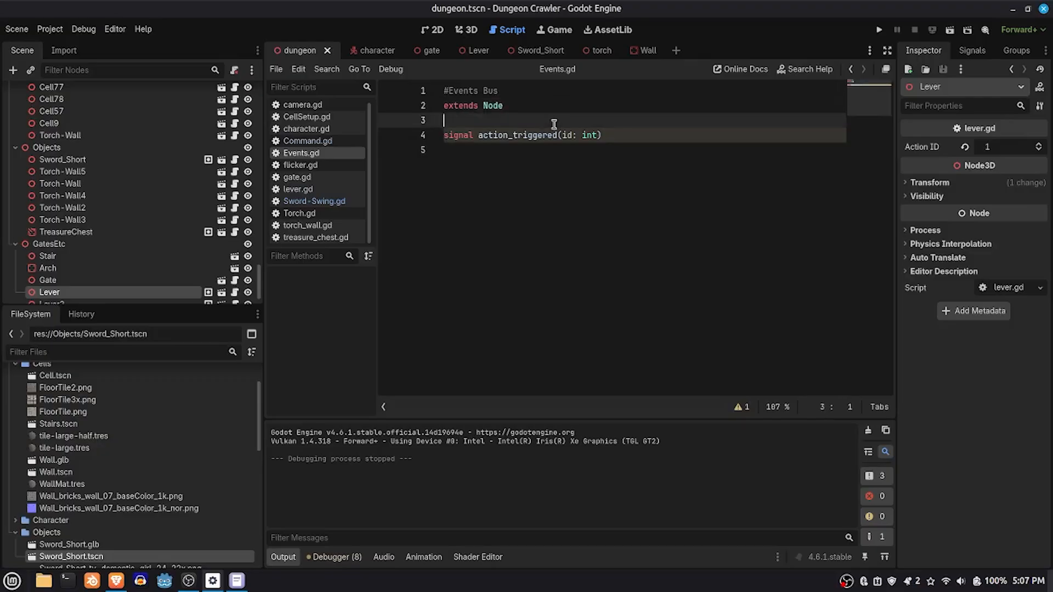
# Review the _interact function in lever.gd, including the line that emits action_triggered with the action_id.
pyautogui.click(322, 190)
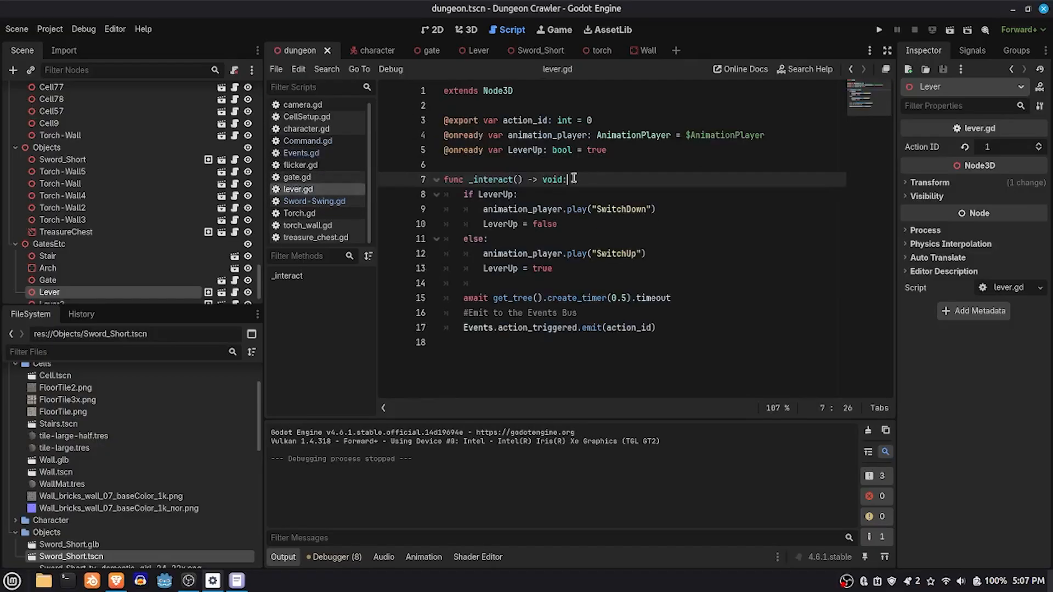
pyautogui.moveTo(655, 267); pyautogui.dragTo(570, 179)
pyautogui.click(658, 226)
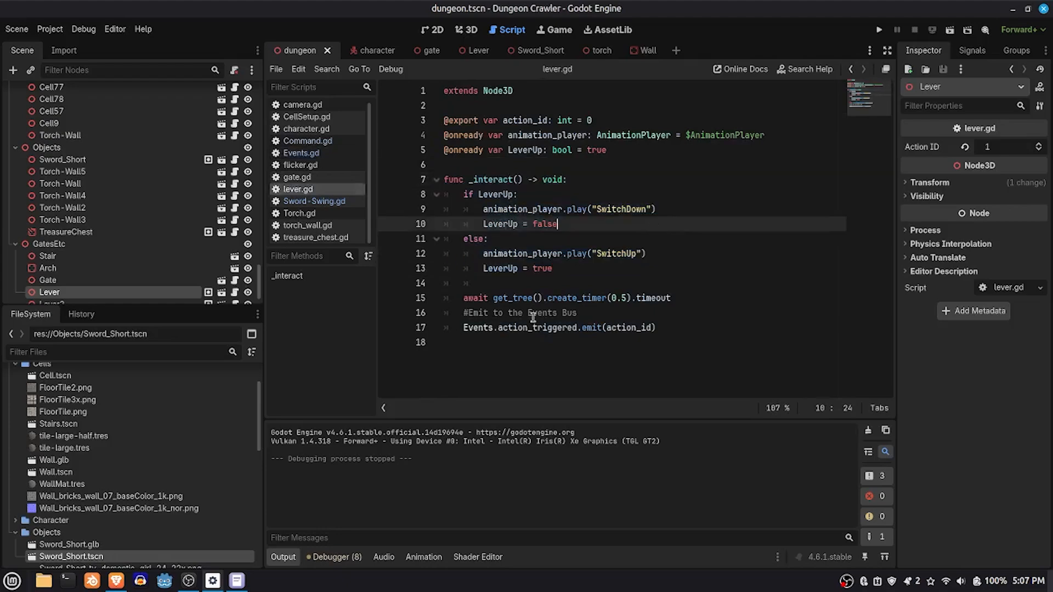
pyautogui.moveTo(462, 329); pyautogui.dragTo(693, 329)
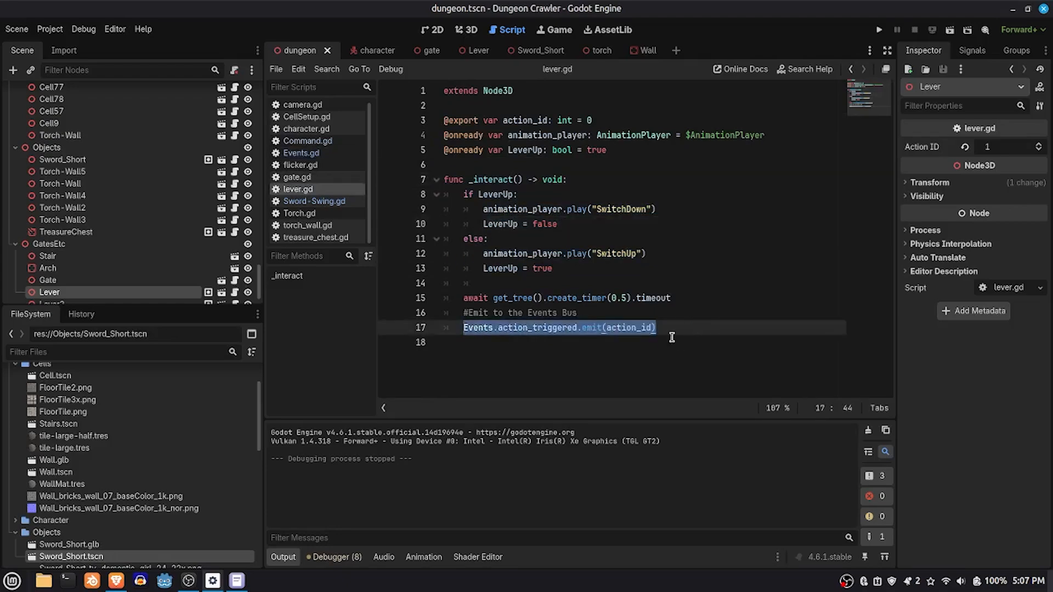
pyautogui.click(671, 340)
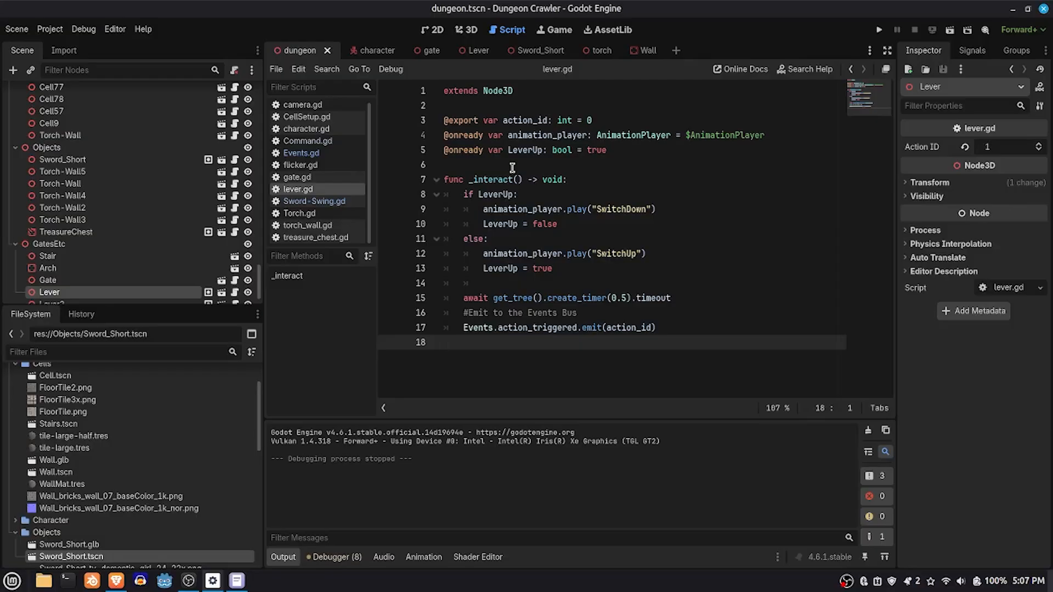
# In the dungeon scene's 3D view, inspect the Action IDs of Gate3 and Lever2 to compare the gate with its lever.
pyautogui.click(431, 50)
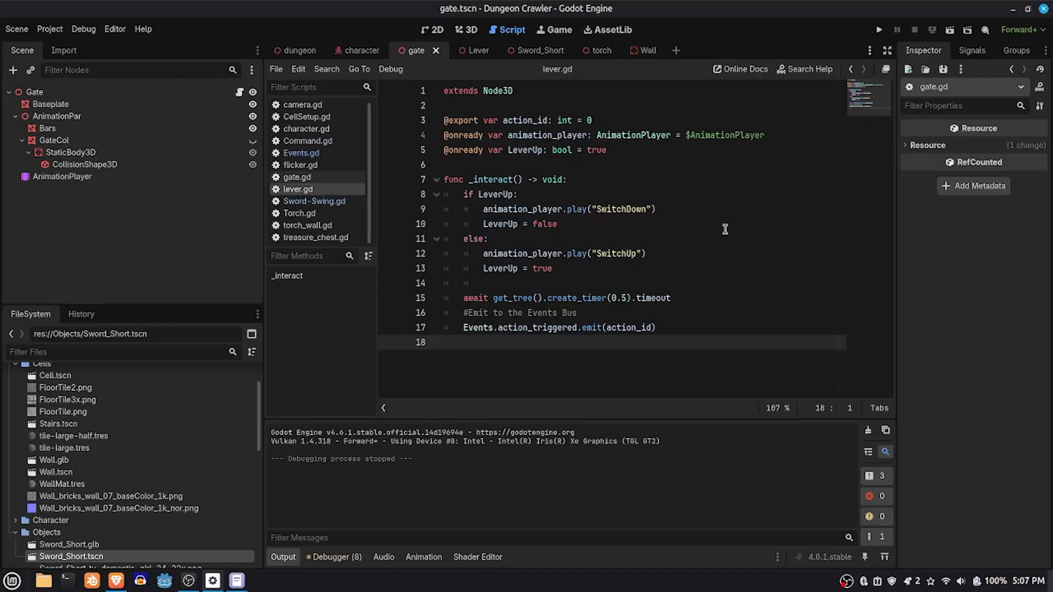
pyautogui.click(299, 50)
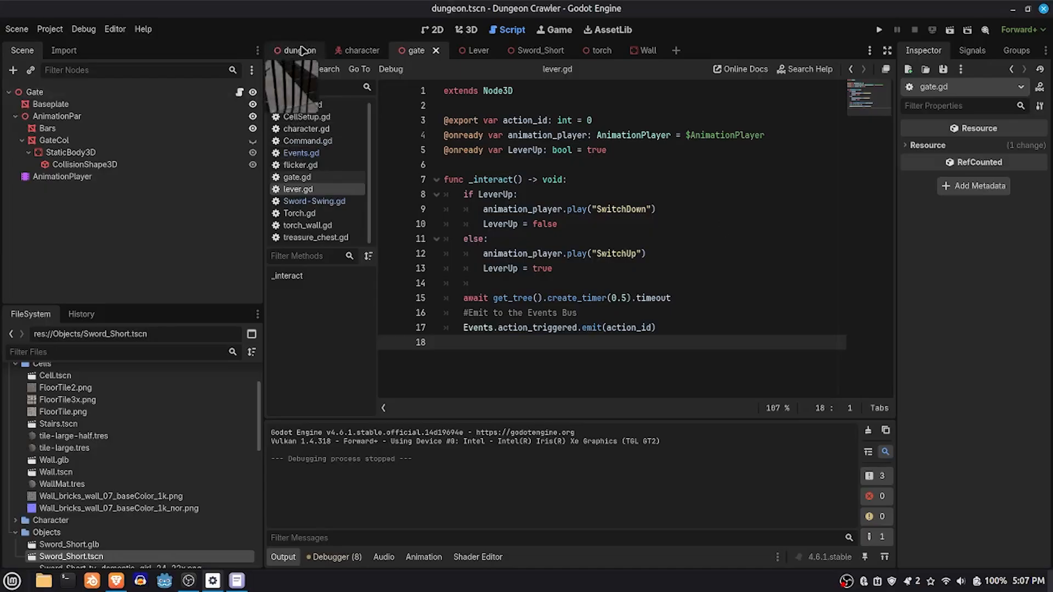
pyautogui.click(466, 30)
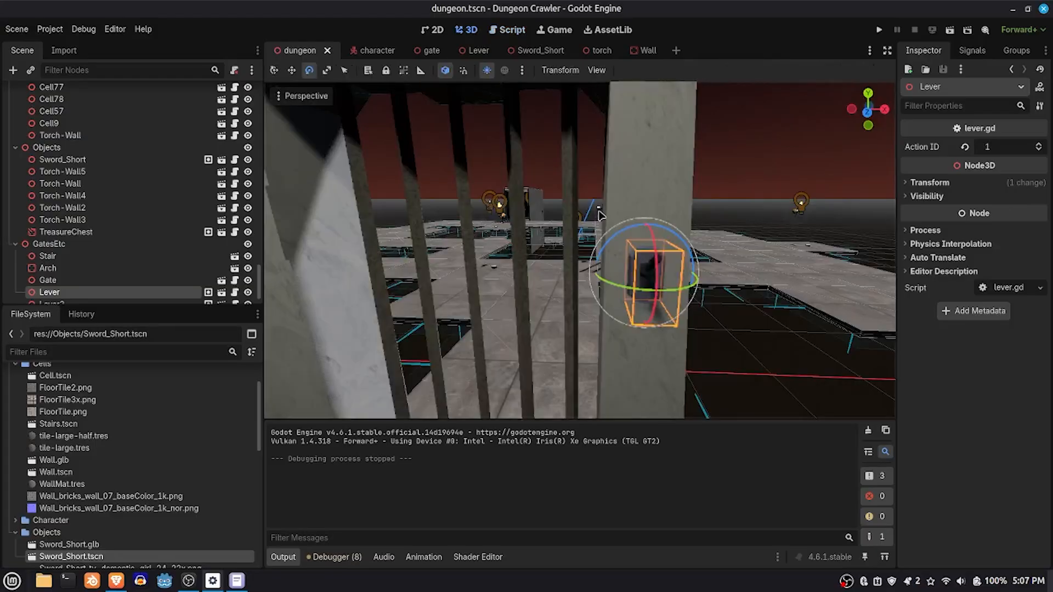
pyautogui.moveTo(579, 250); pyautogui.dragTo(548, 240, button='right')
pyautogui.click(657, 223)
pyautogui.press('d')
pyautogui.moveTo(657, 225); pyautogui.dragTo(581, 233, button='right')
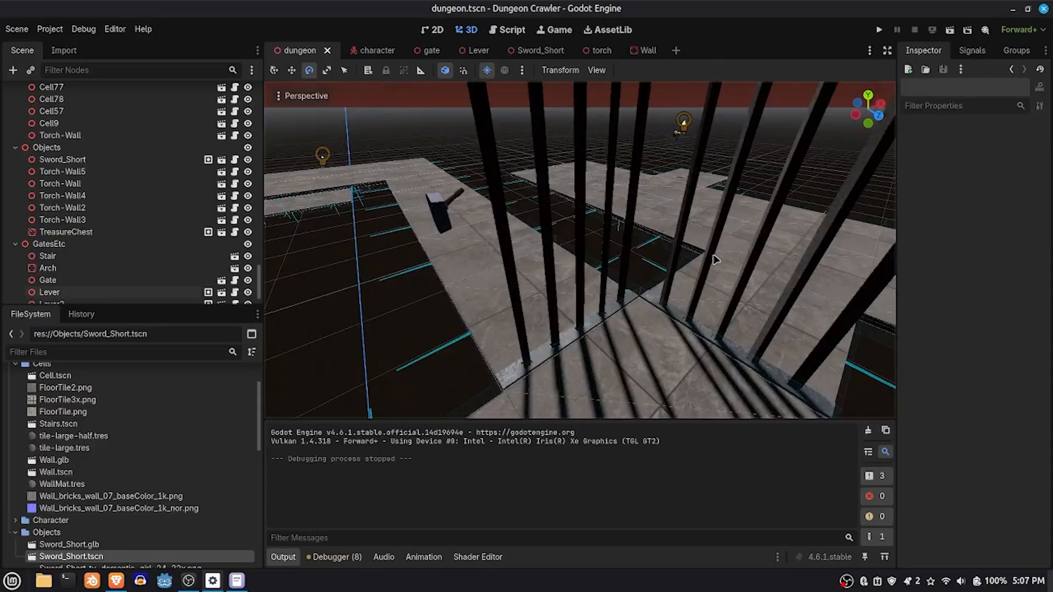
pyautogui.click(688, 261)
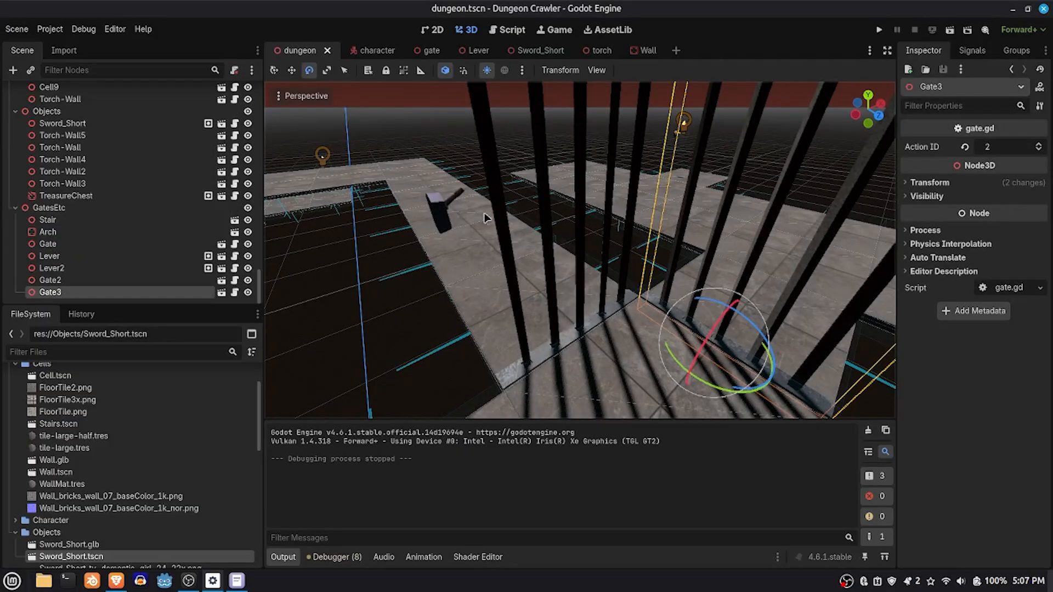
pyautogui.click(442, 208)
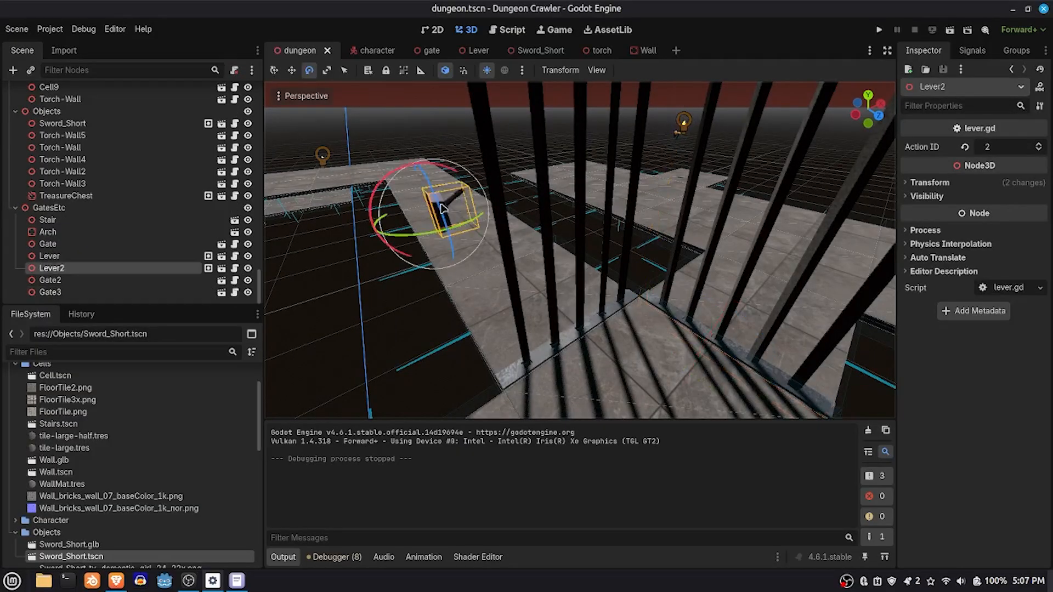
pyautogui.click(505, 272)
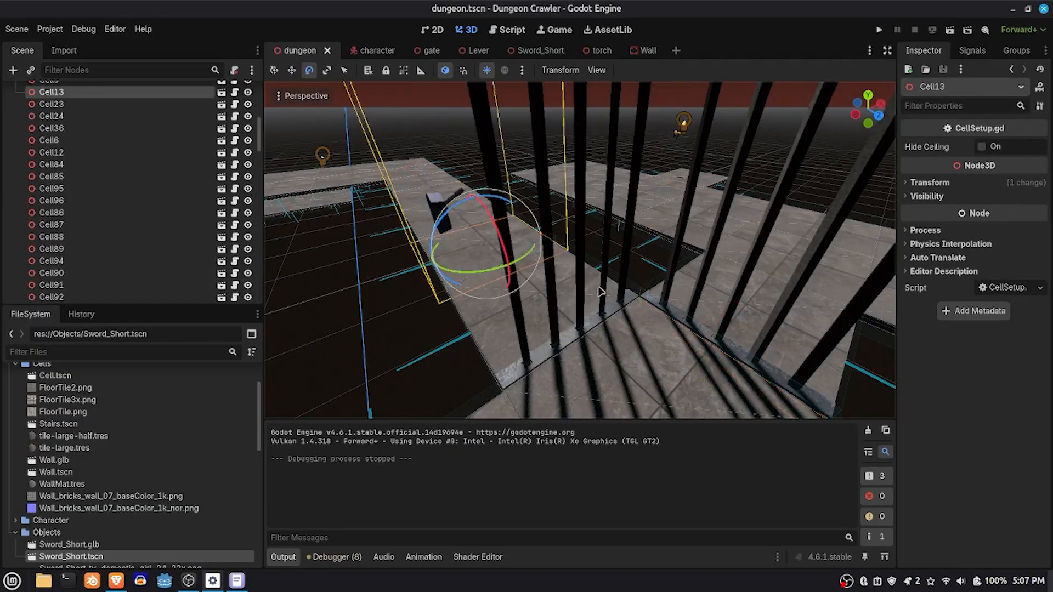
# Focus on the Gate node under the marble arch, inspect its properties and look over the surrounding dungeon layout.
pyautogui.click(610, 232)
pyautogui.press('f')
pyautogui.moveTo(523, 267); pyautogui.dragTo(540, 287, button='middle')
pyautogui.click(551, 293)
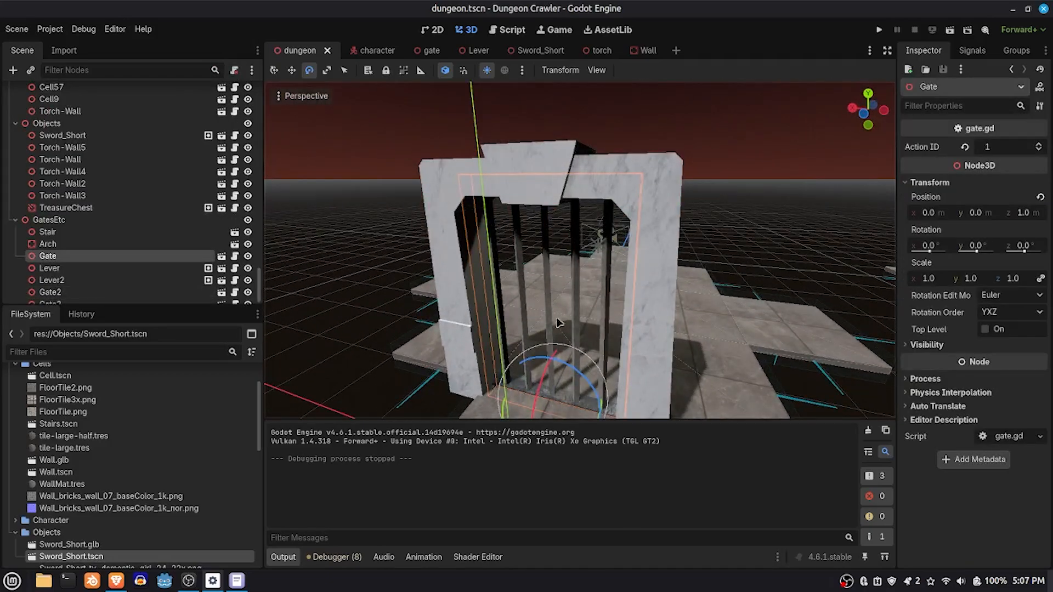
pyautogui.moveTo(586, 263); pyautogui.dragTo(372, 249, button='middle')
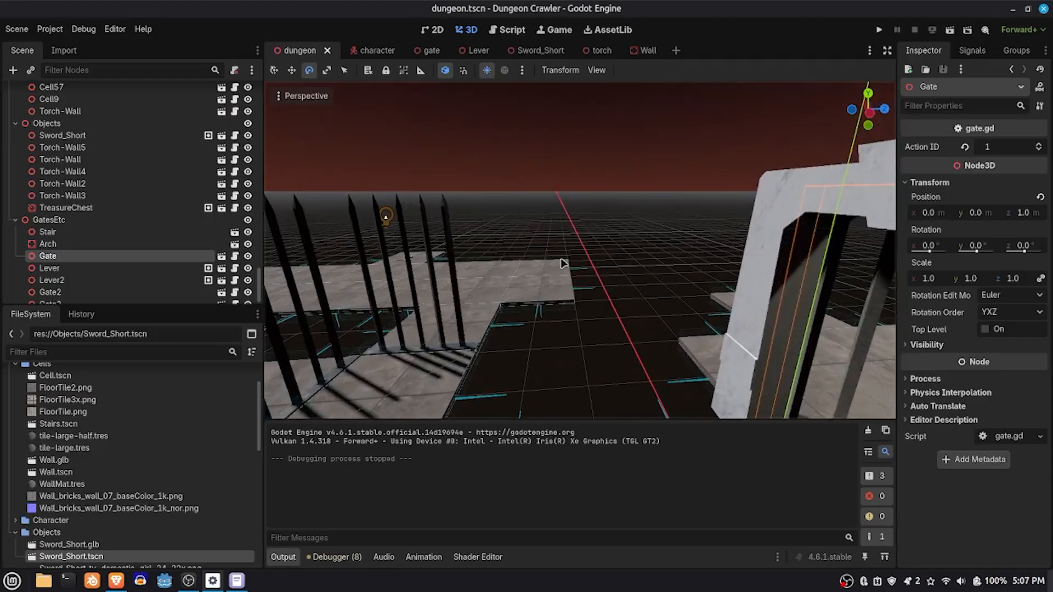
pyautogui.scroll(-3, 564, 266)
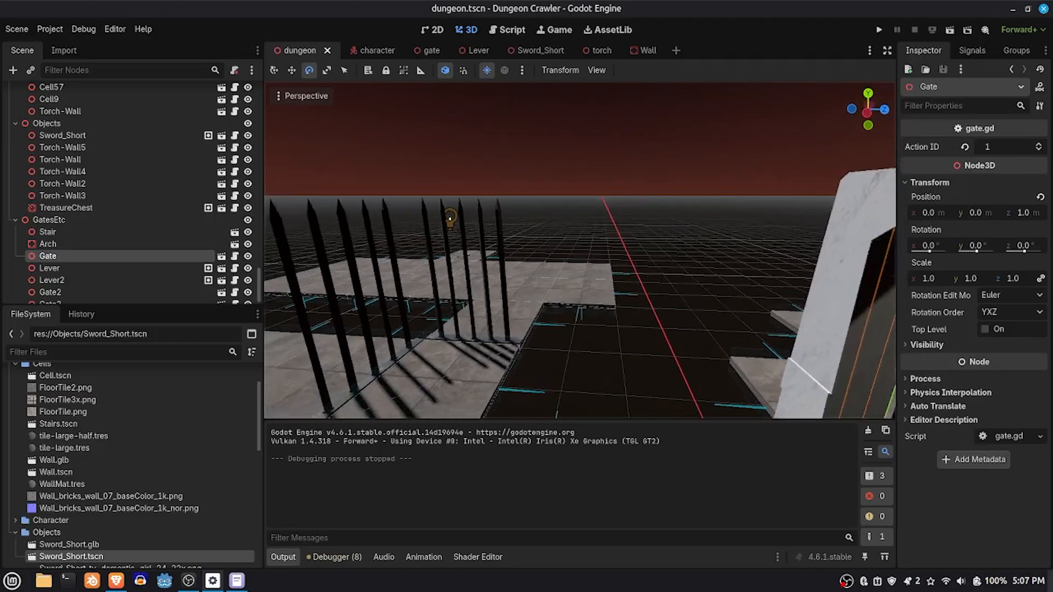
pyautogui.moveTo(569, 270)
pyautogui.mouseDown(button='middle')
pyautogui.moveTo(423, 273)
pyautogui.moveTo(579, 267)
pyautogui.mouseUp(button='middle')
pyautogui.click(580, 267)
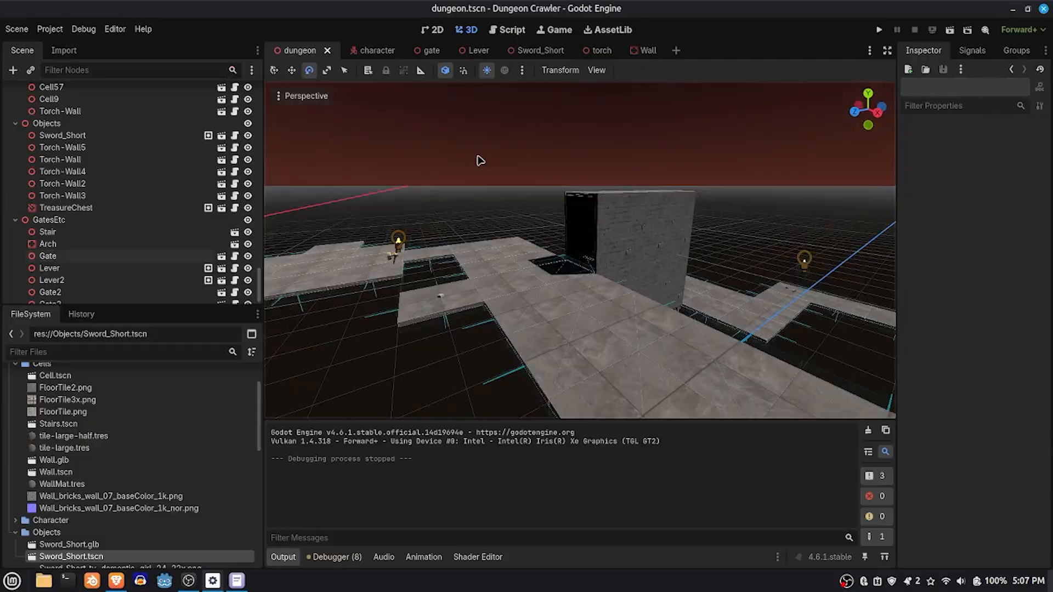
# Open the Lever scene, review the _interact function in its script and check the root node's global groups.
pyautogui.click(476, 50)
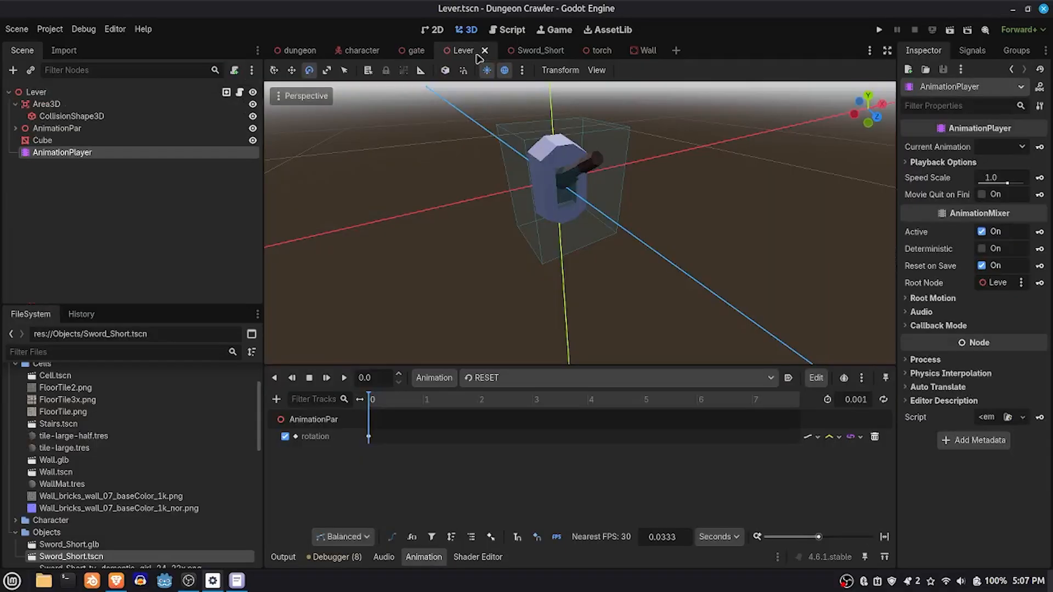
pyautogui.click(105, 220)
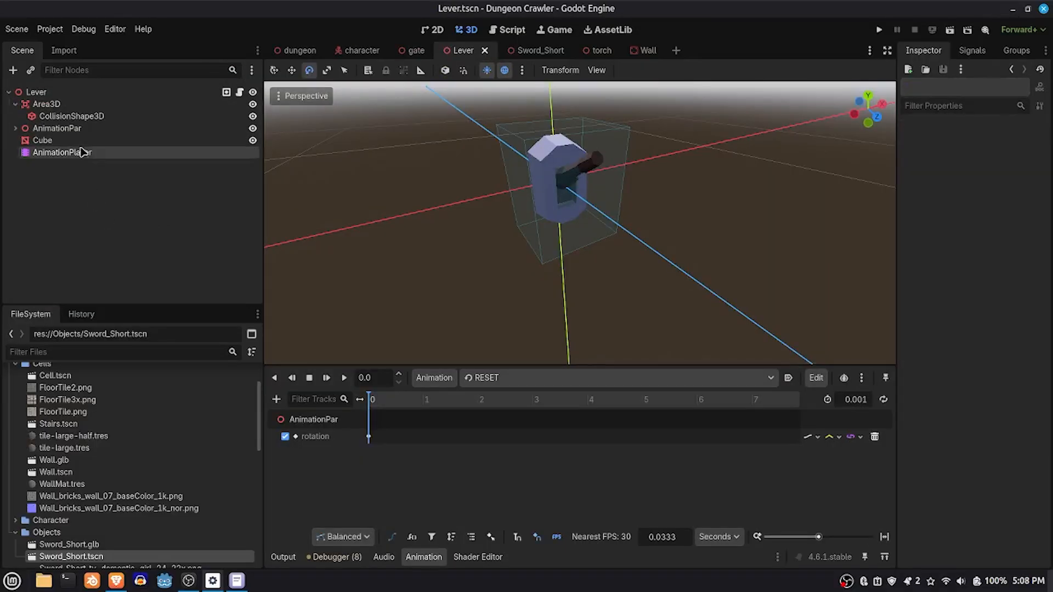
pyautogui.click(90, 153)
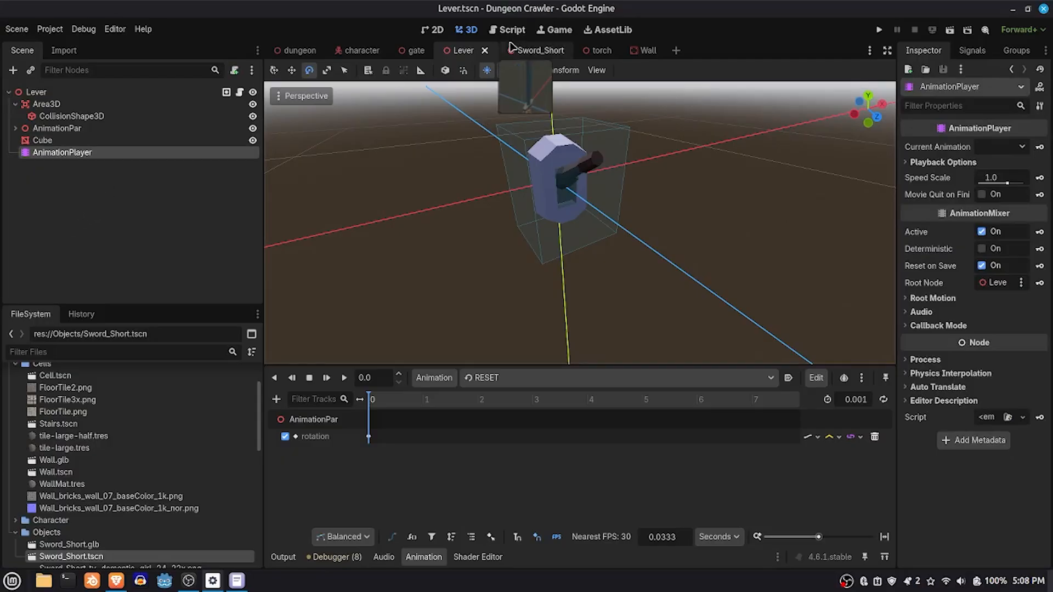
pyautogui.click(239, 92)
pyautogui.scroll(-1, 542, 249)
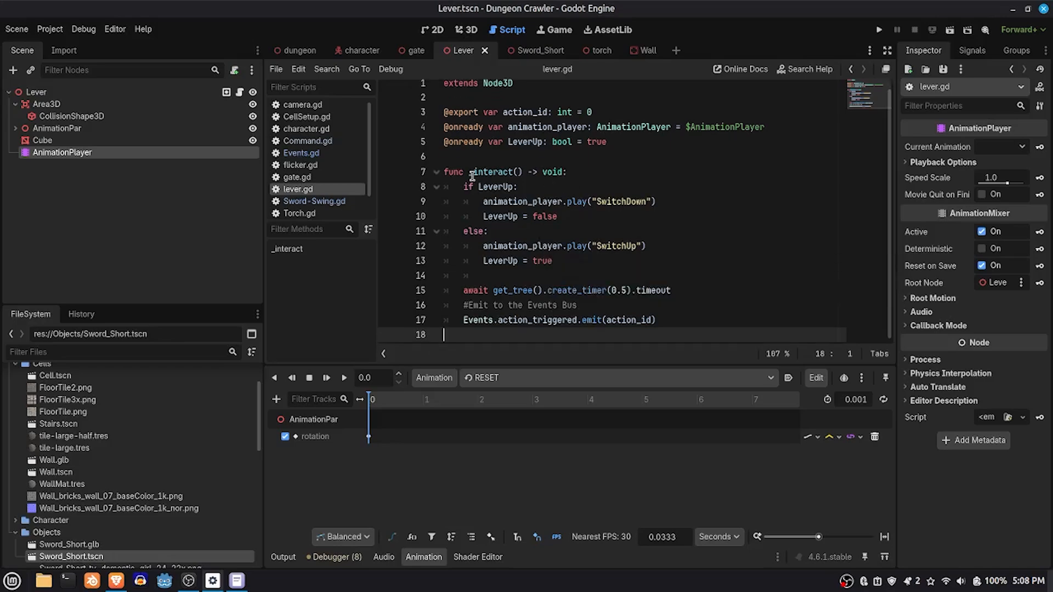
pyautogui.moveTo(469, 172); pyautogui.dragTo(518, 174)
pyautogui.click(539, 186)
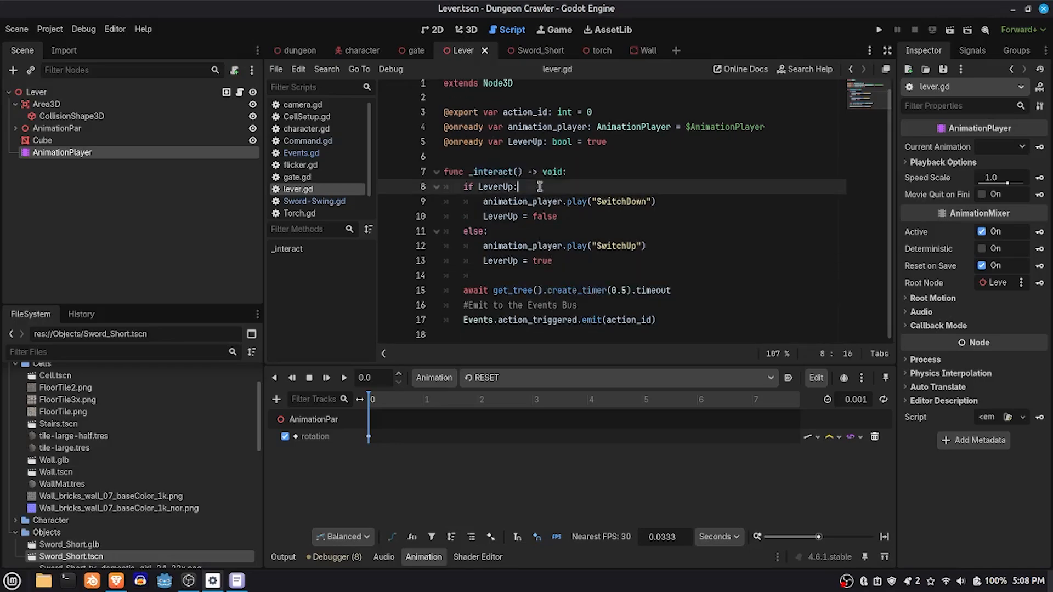
pyautogui.click(36, 91)
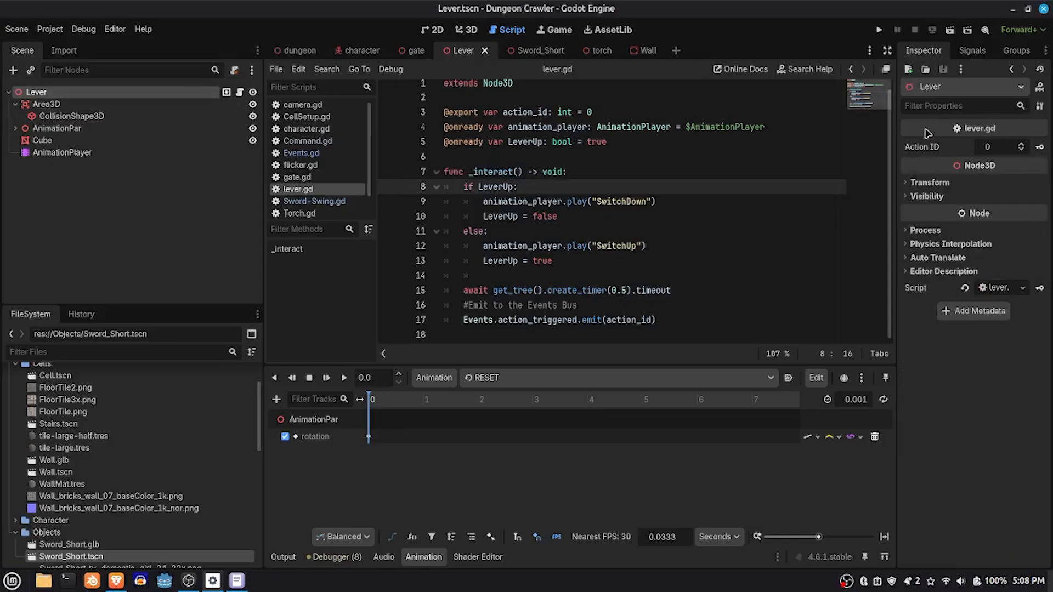
pyautogui.click(1015, 50)
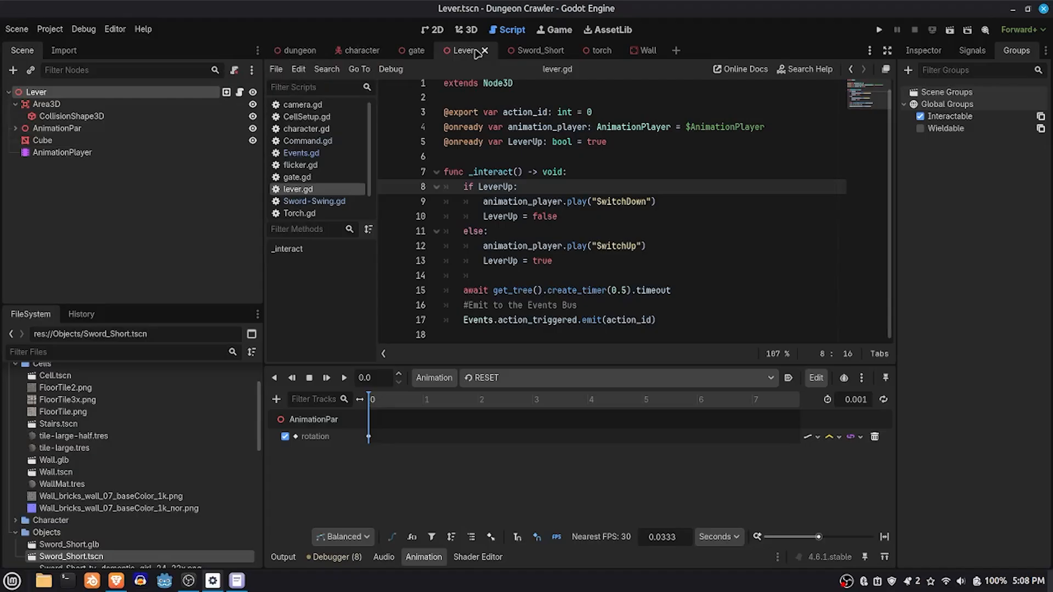
# Open the torch scene, review the _wield function and root node's groups, and preview the RaiseTorch animation in 3D.
pyautogui.click(599, 55)
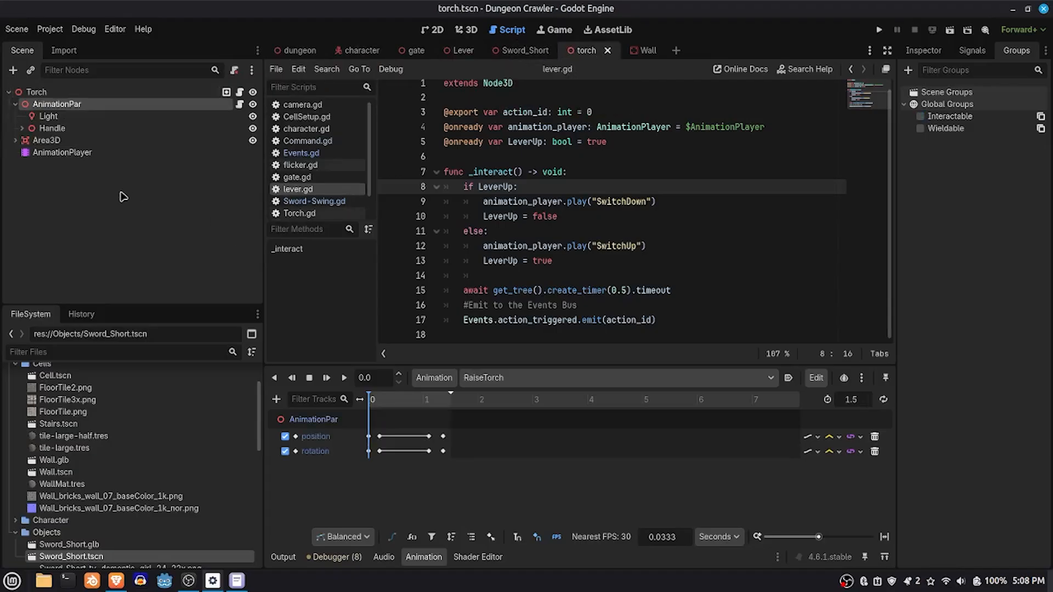
pyautogui.click(239, 91)
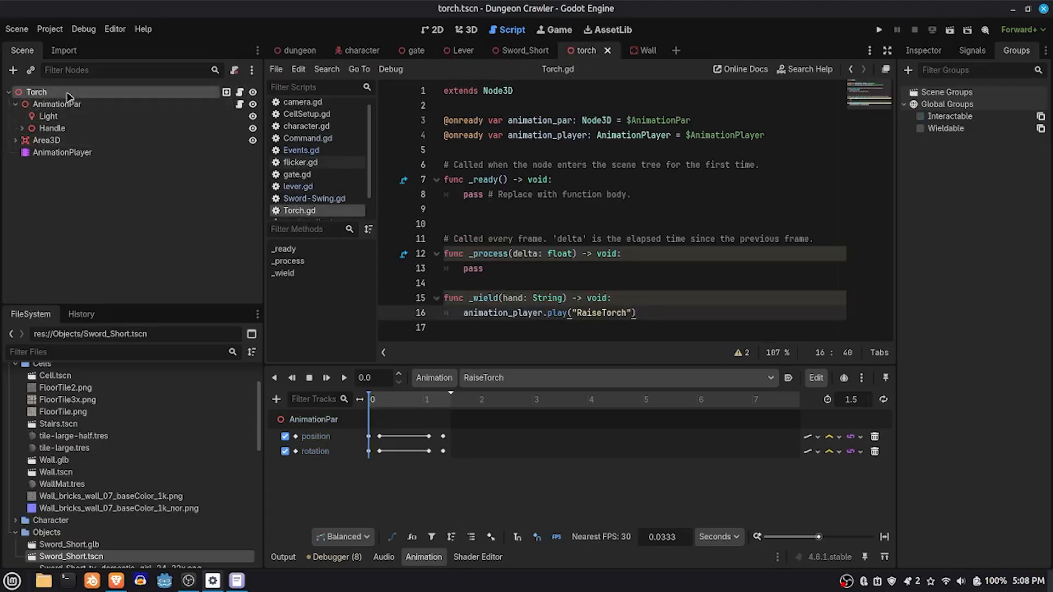
pyautogui.click(579, 254)
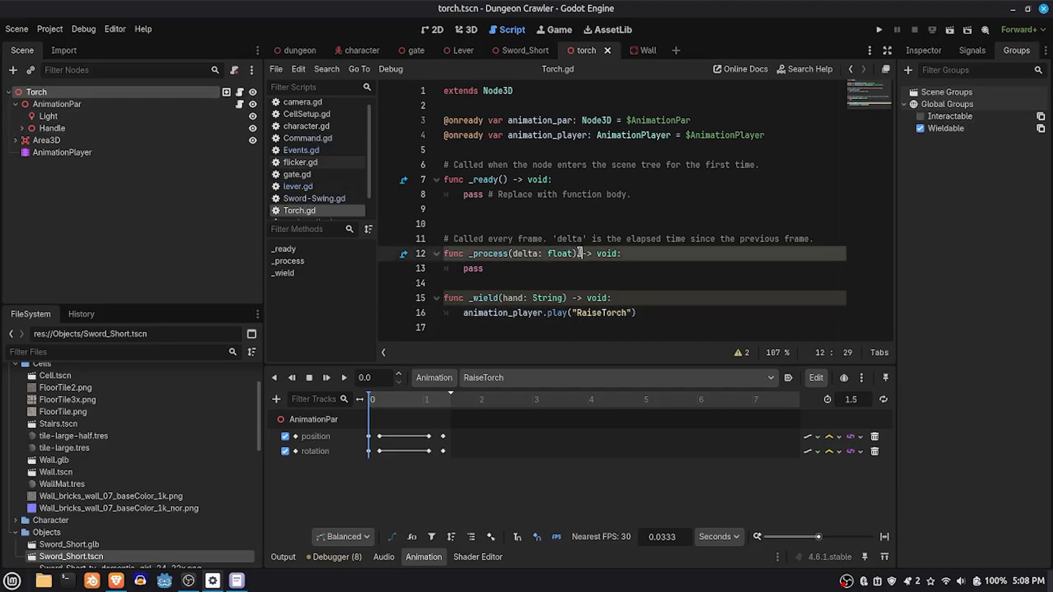
pyautogui.click(602, 297)
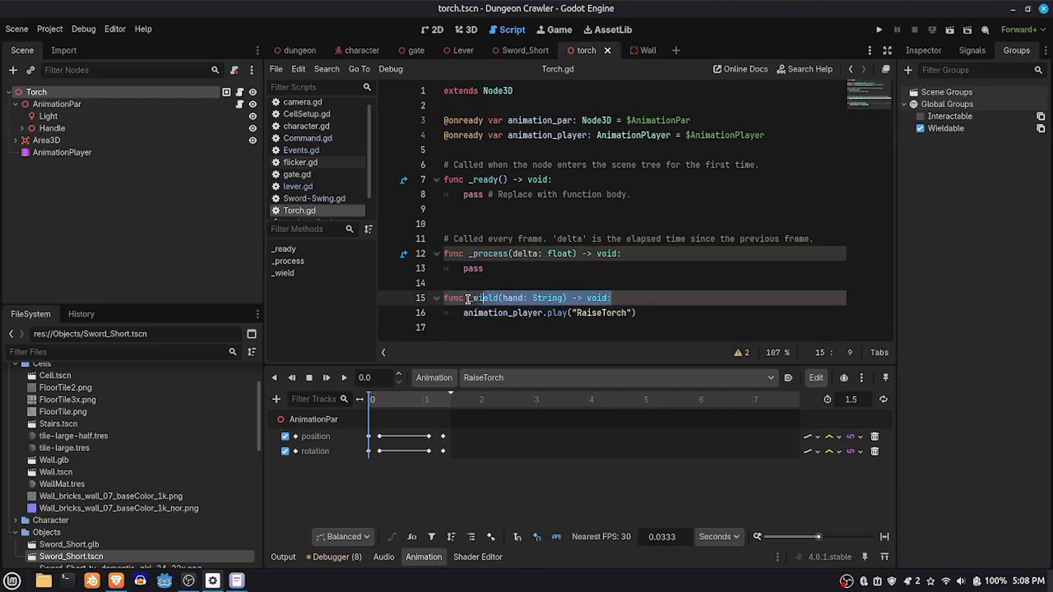
pyautogui.click(512, 298)
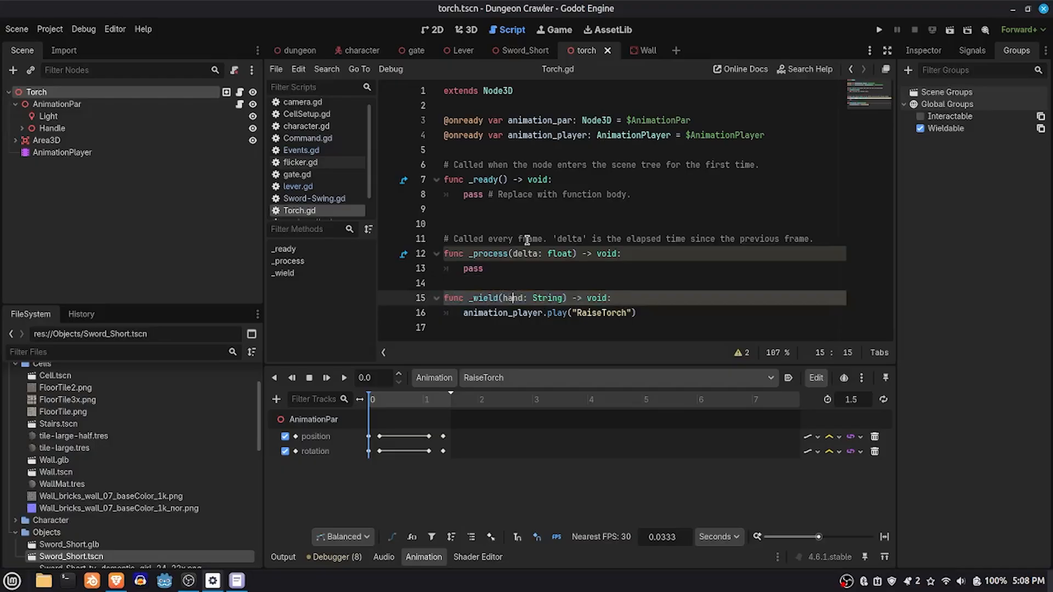
pyautogui.click(467, 29)
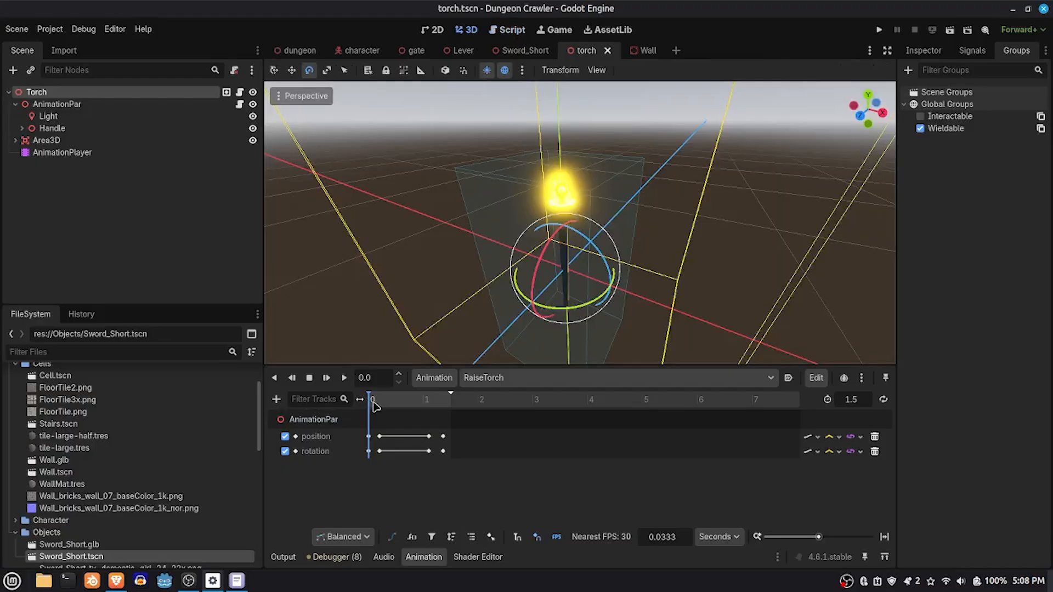
pyautogui.moveTo(373, 404); pyautogui.dragTo(241, 389)
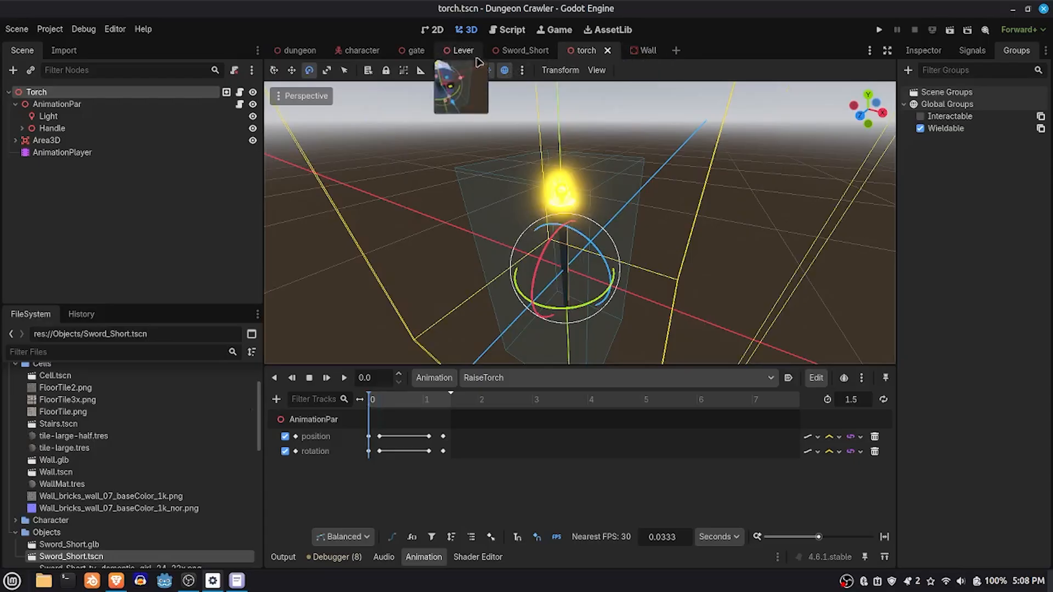
# Open the Sword_Short scene, scrub through the swing-left animation and open the root node's Sword-Swing.gd script.
pyautogui.click(527, 52)
pyautogui.click(97, 177)
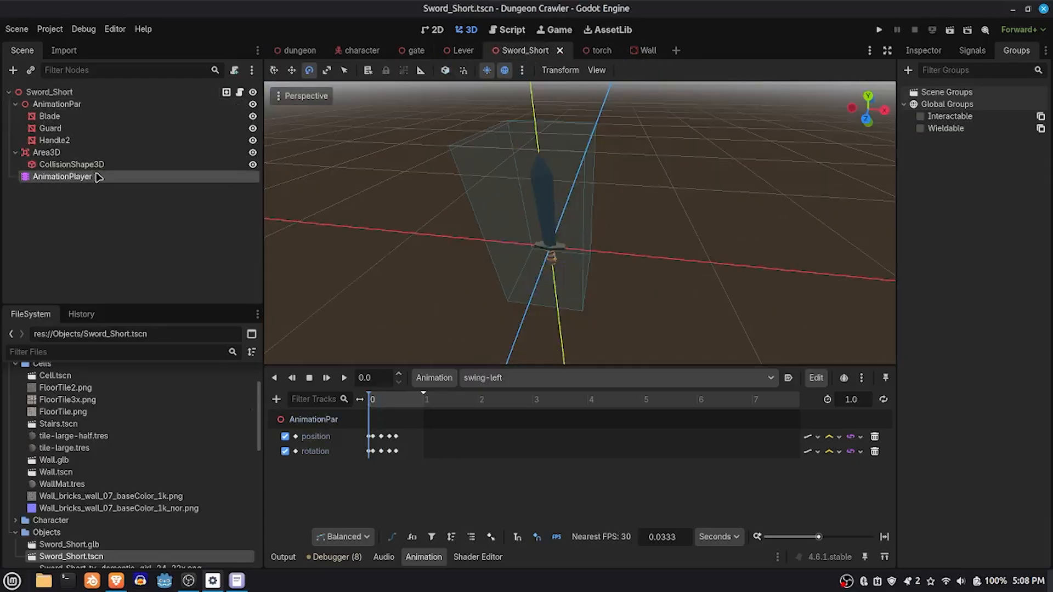
pyautogui.click(374, 406)
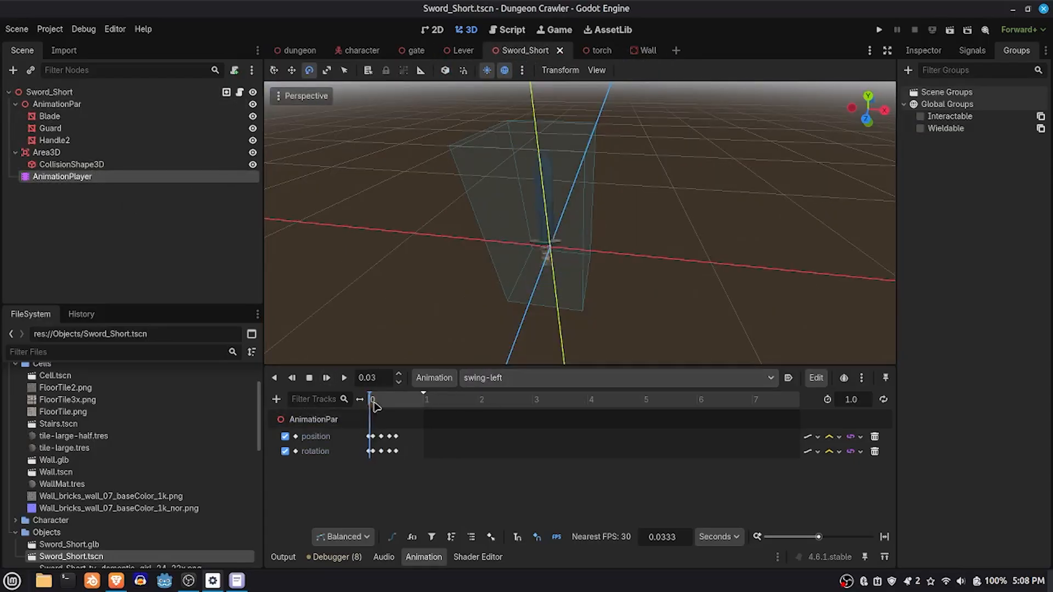
pyautogui.moveTo(374, 405)
pyautogui.mouseDown()
pyautogui.moveTo(395, 404)
pyautogui.moveTo(358, 399)
pyautogui.mouseUp()
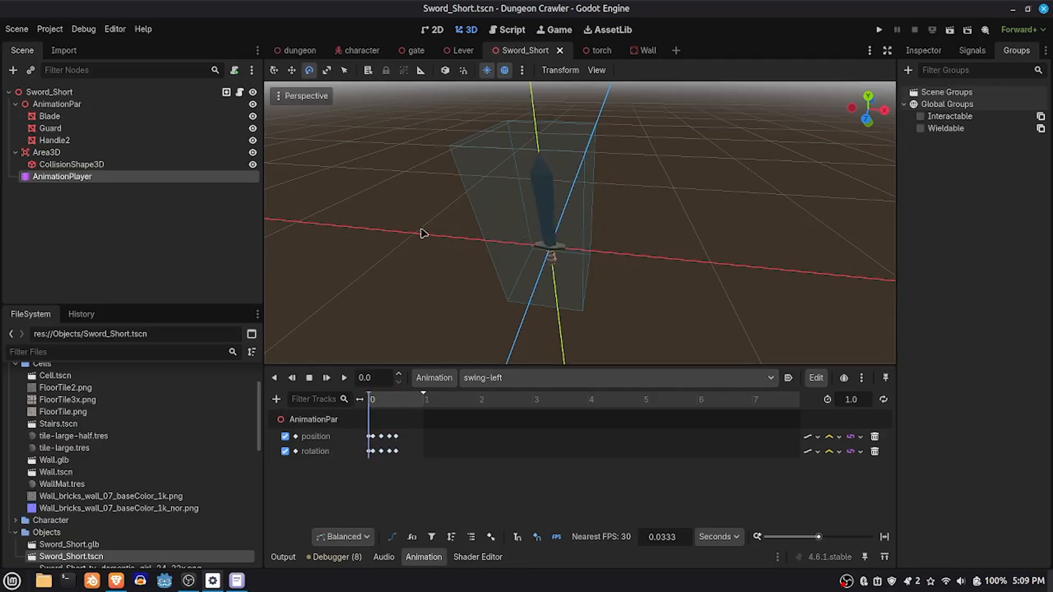
pyautogui.click(239, 92)
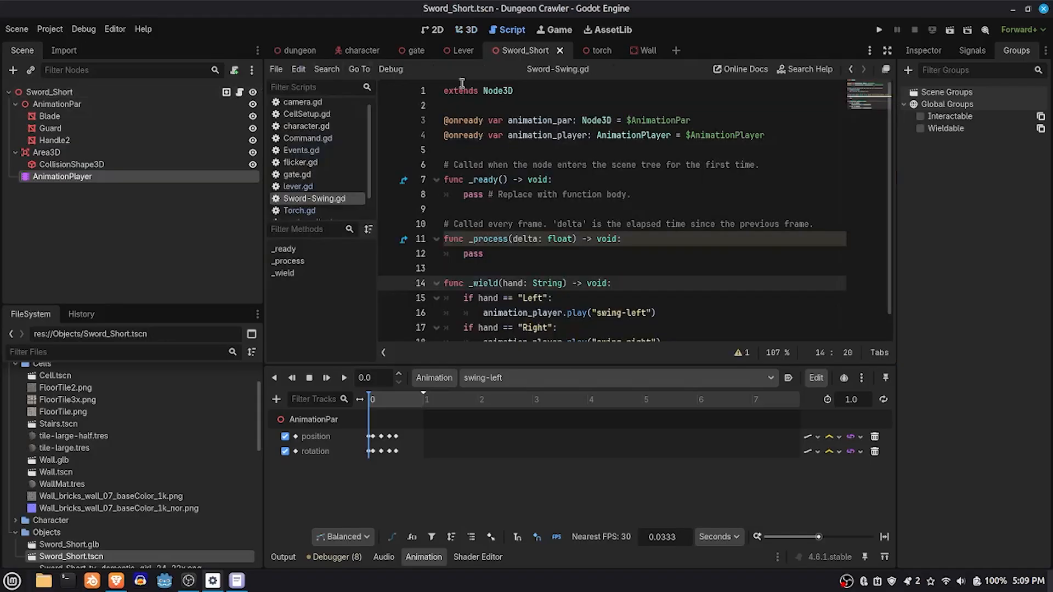
# Review the _wield function in Sword-Swing.gd and how it plays the swing-left and swing-right animations for each hand.
pyautogui.click(607, 303)
pyautogui.scroll(-1, 607, 302)
pyautogui.click(596, 256)
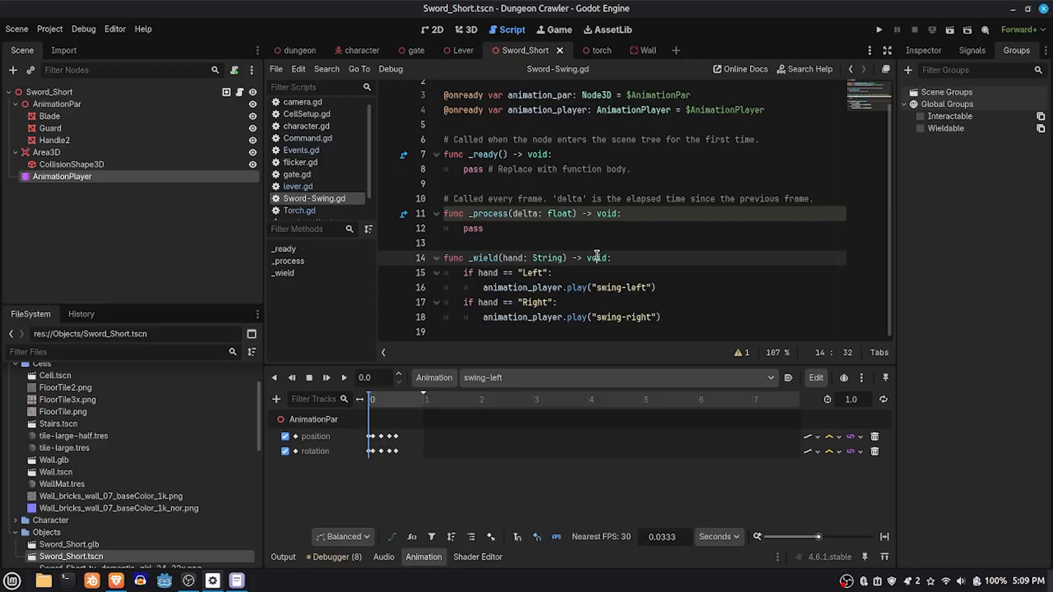
pyautogui.click(112, 276)
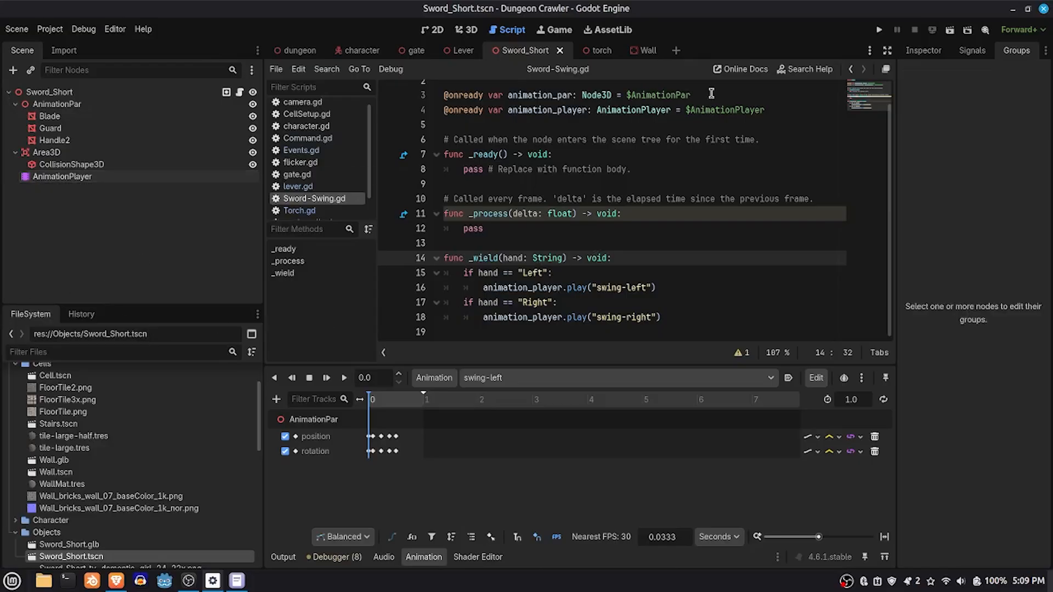
# Run the game, pull the lever to open the gate and carry the wall torch to the treasure chest.
pyautogui.click(878, 29)
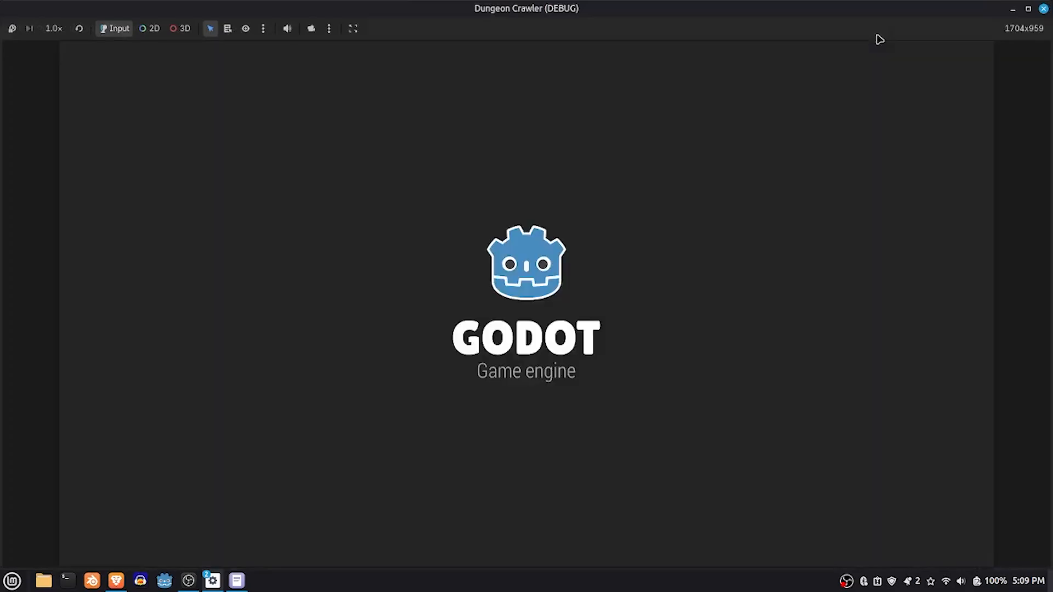
pyautogui.press('w')
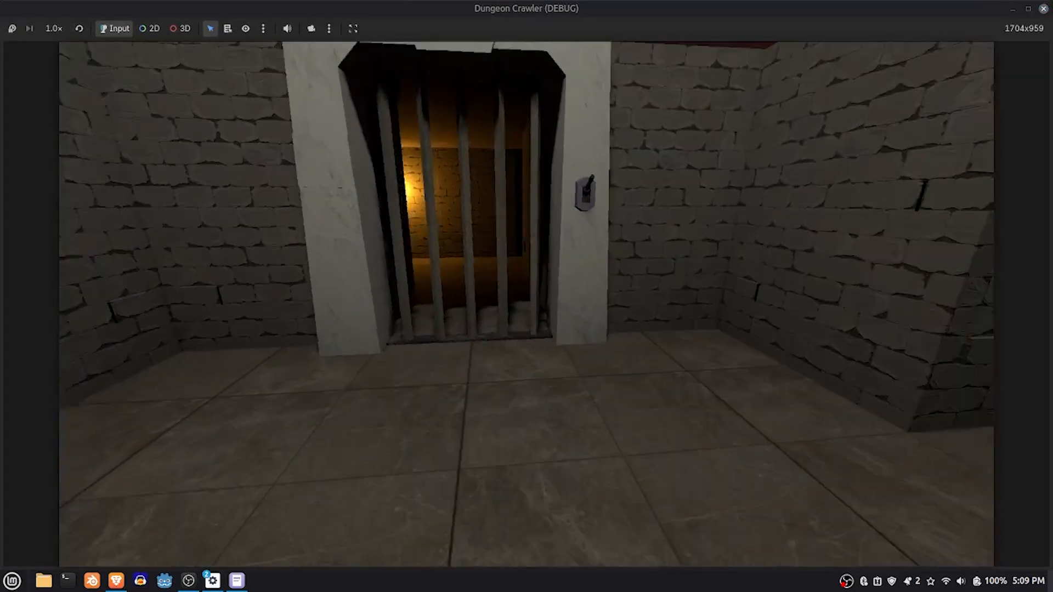
pyautogui.press('w')
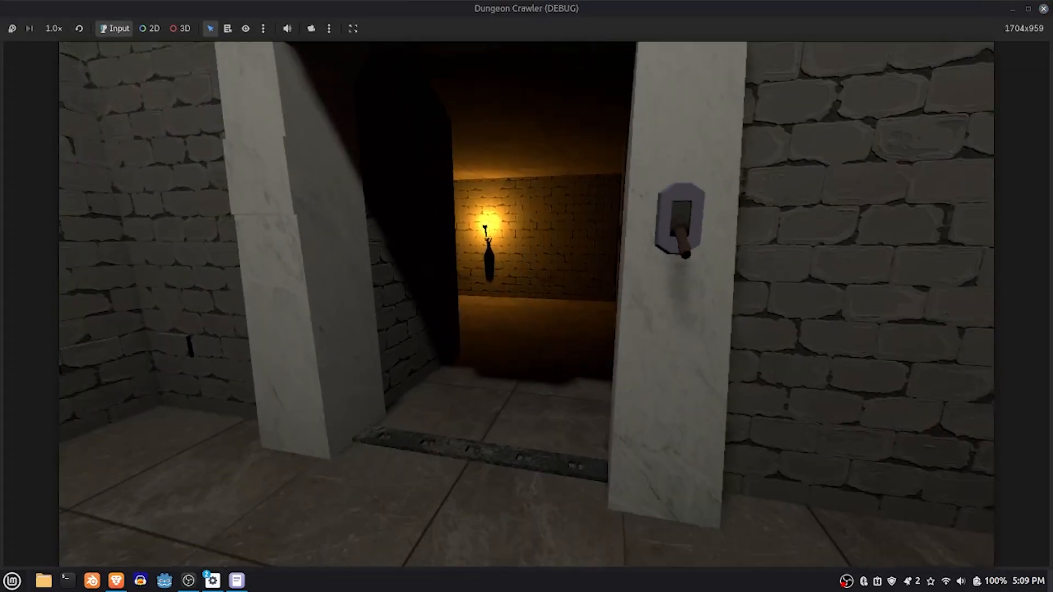
pyautogui.press('w')
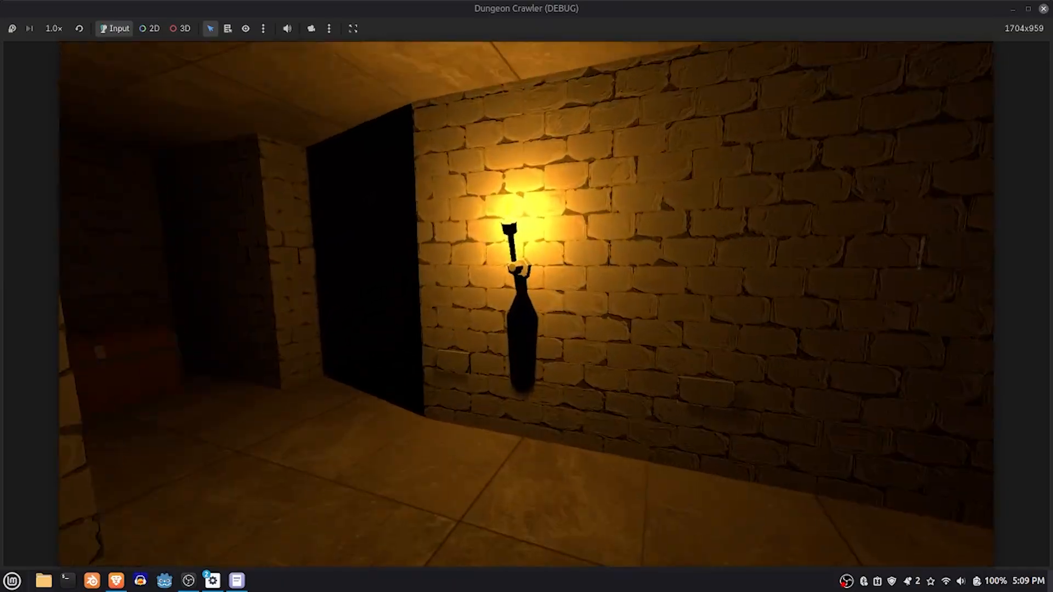
pyautogui.press('d')
pyautogui.press('w')
pyautogui.press('w')
pyautogui.press('w')
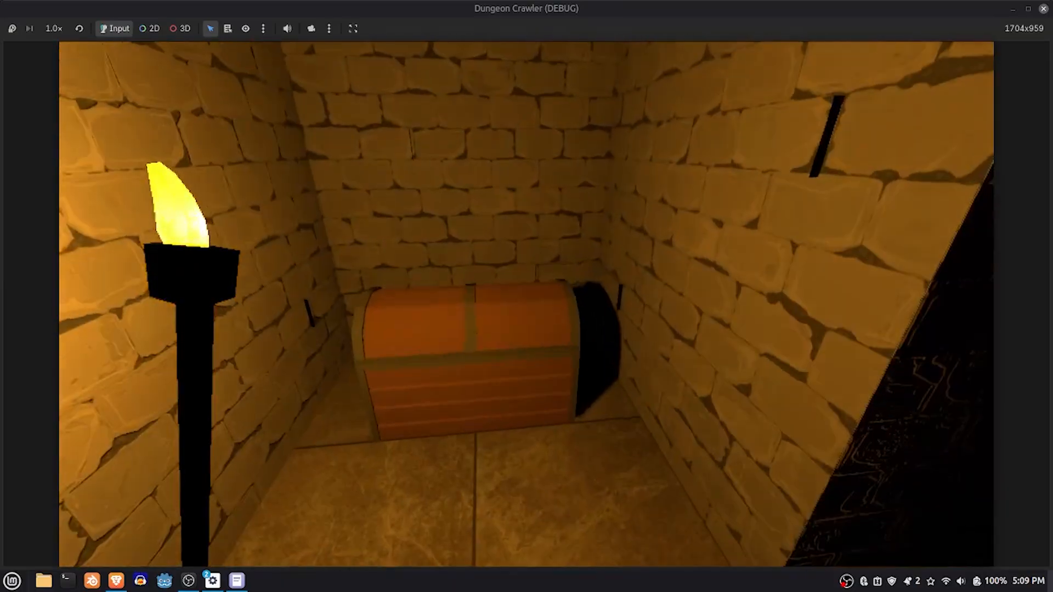
# Walk close to the brick walls holding the torch and sword to test how the held items react to collisions.
pyautogui.press('a')
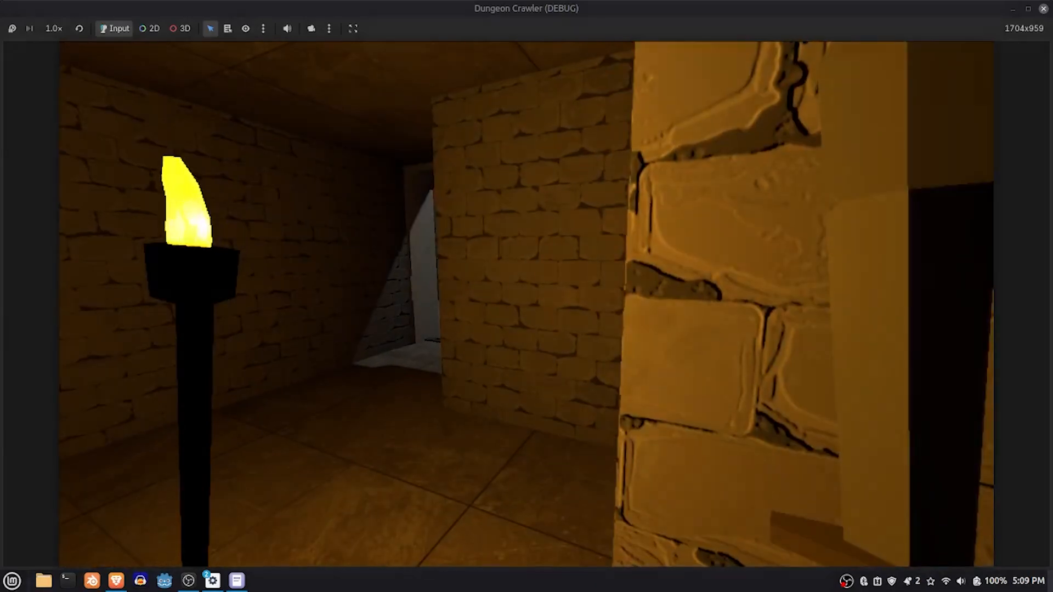
pyautogui.press('w')
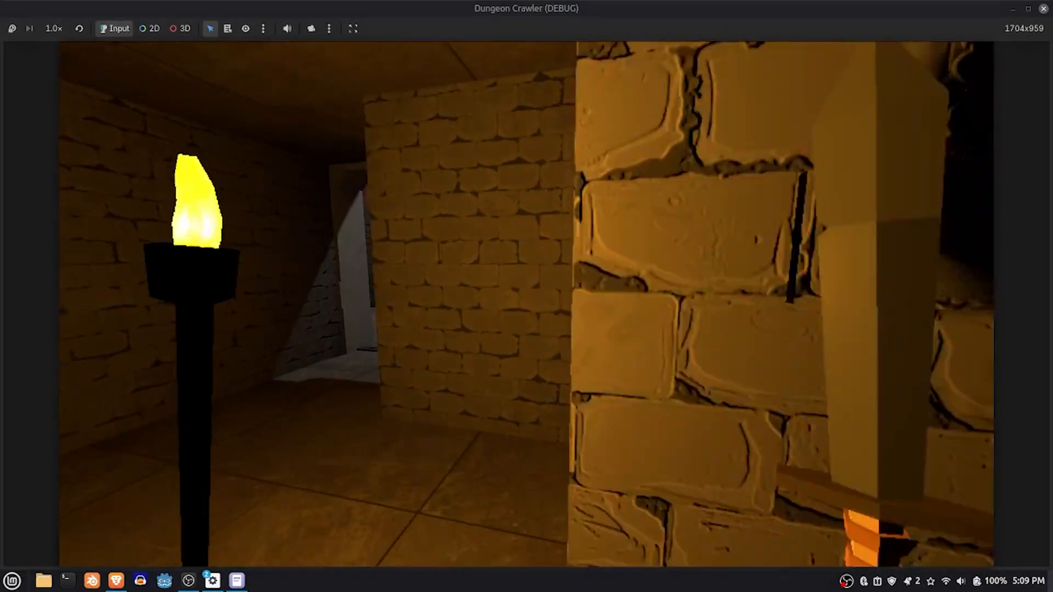
pyautogui.press('w')
pyautogui.press('a')
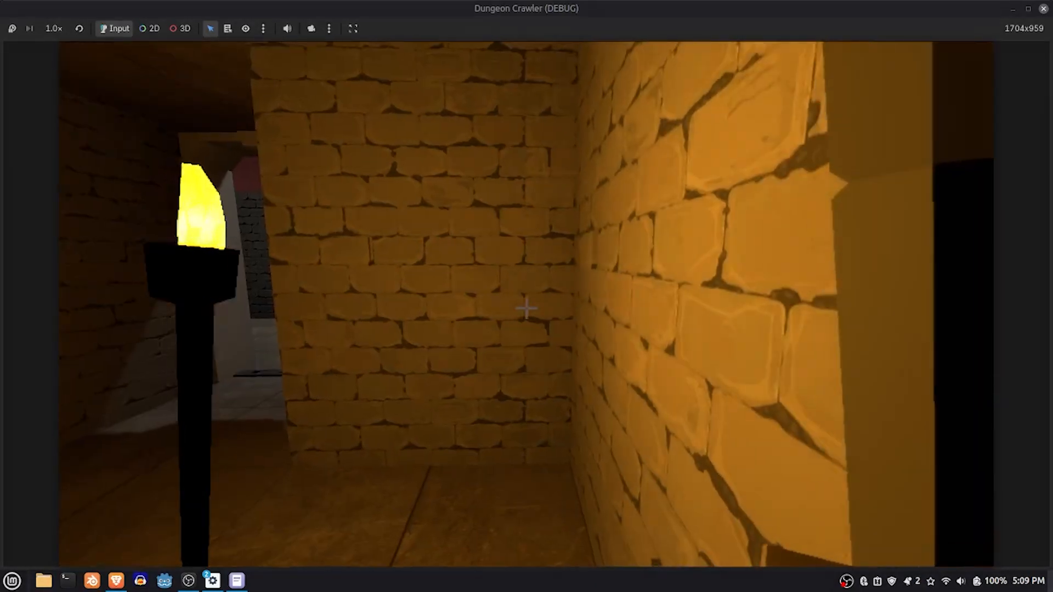
pyautogui.press('a')
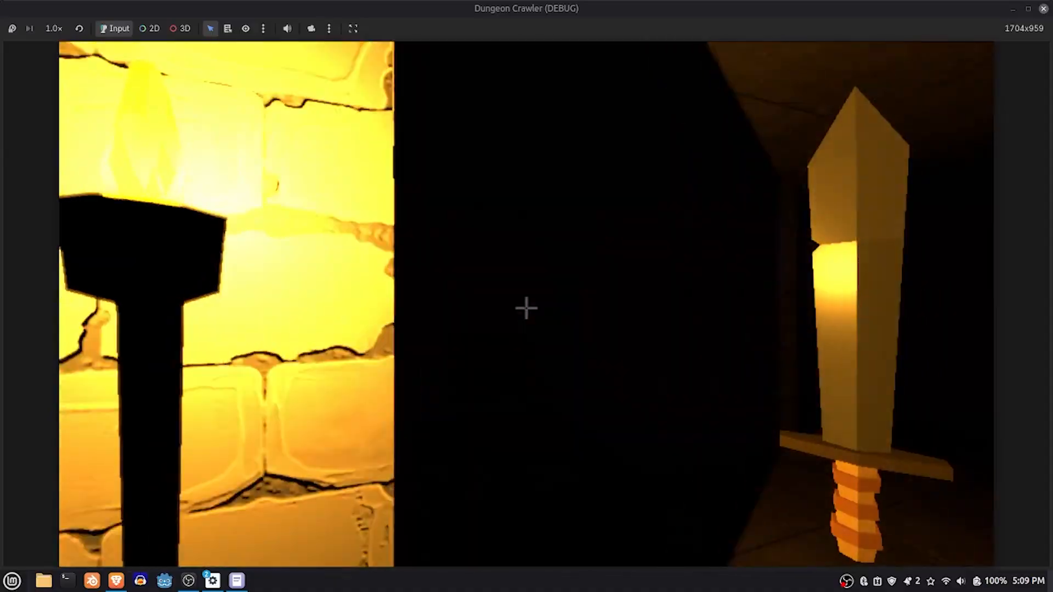
pyautogui.press('d')
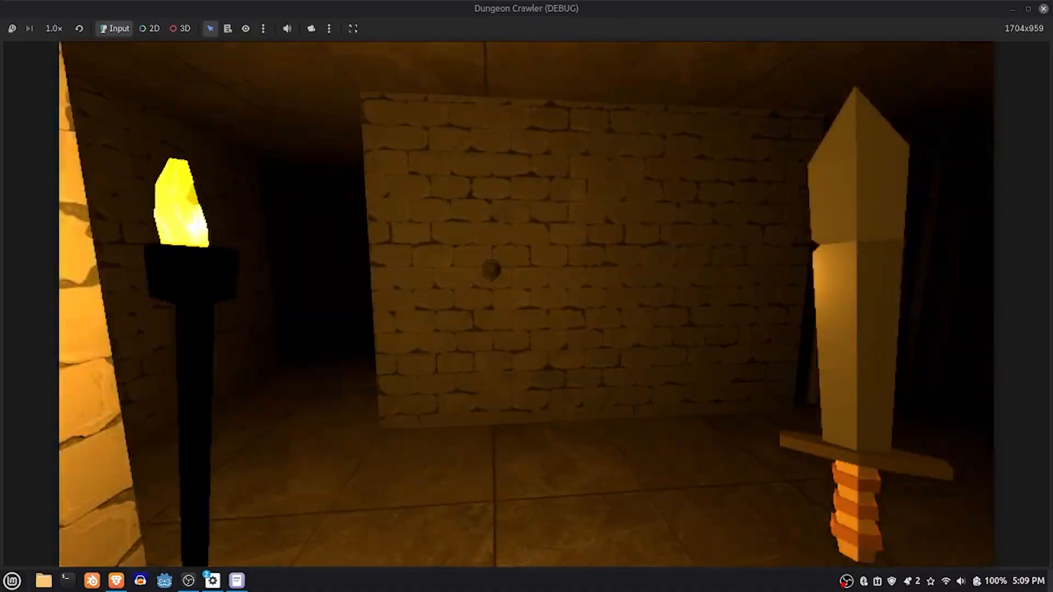
pyautogui.press('w')
pyautogui.press('d')
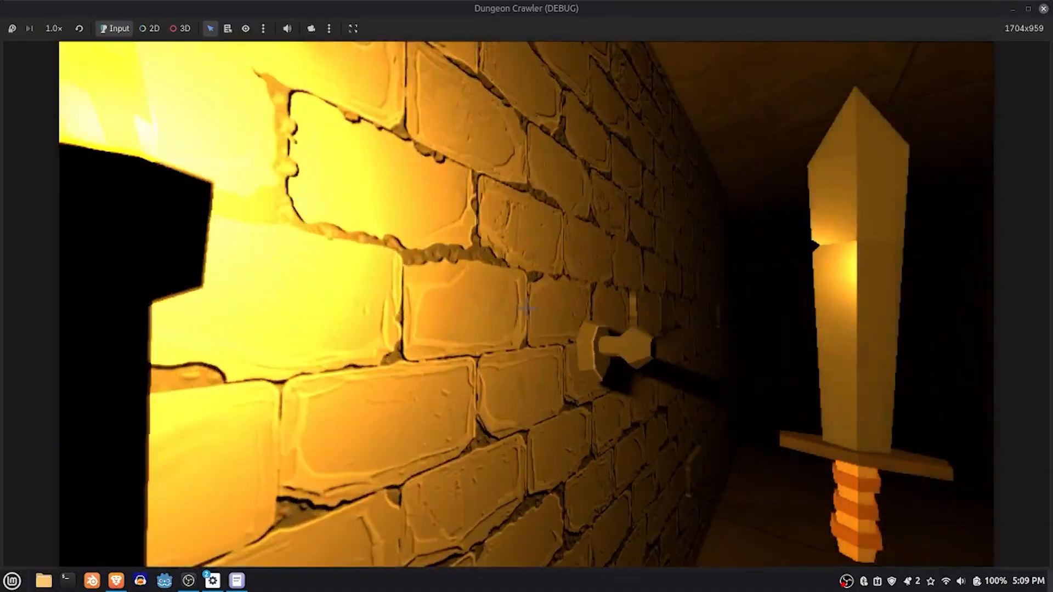
pyautogui.press('s')
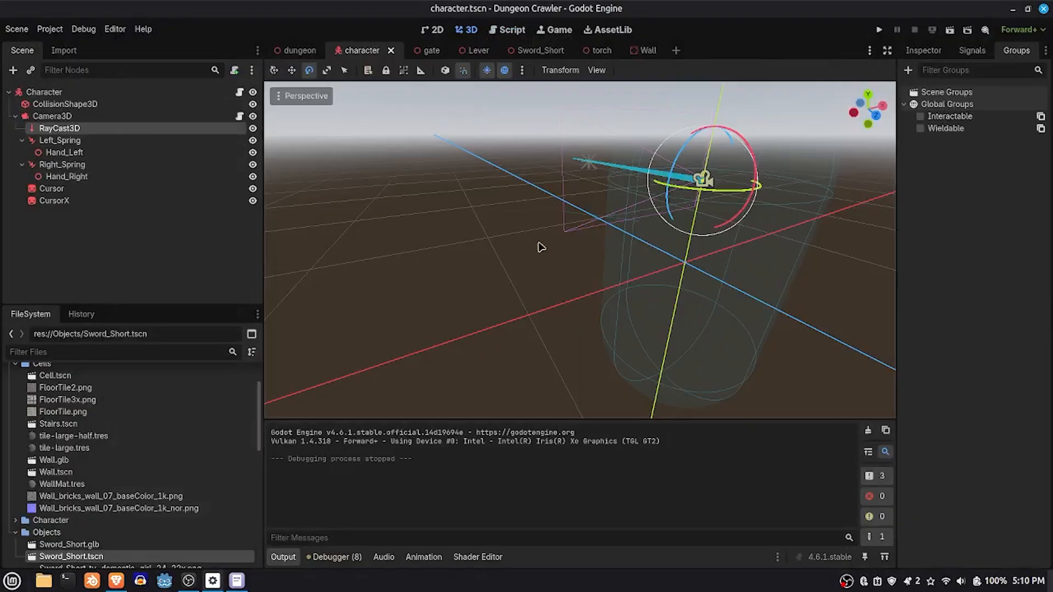
# Examine the Left_Spring and Right_Spring nodes in the character scene, viewing their spring arms beside the camera.
pyautogui.click(104, 141)
pyautogui.press('f')
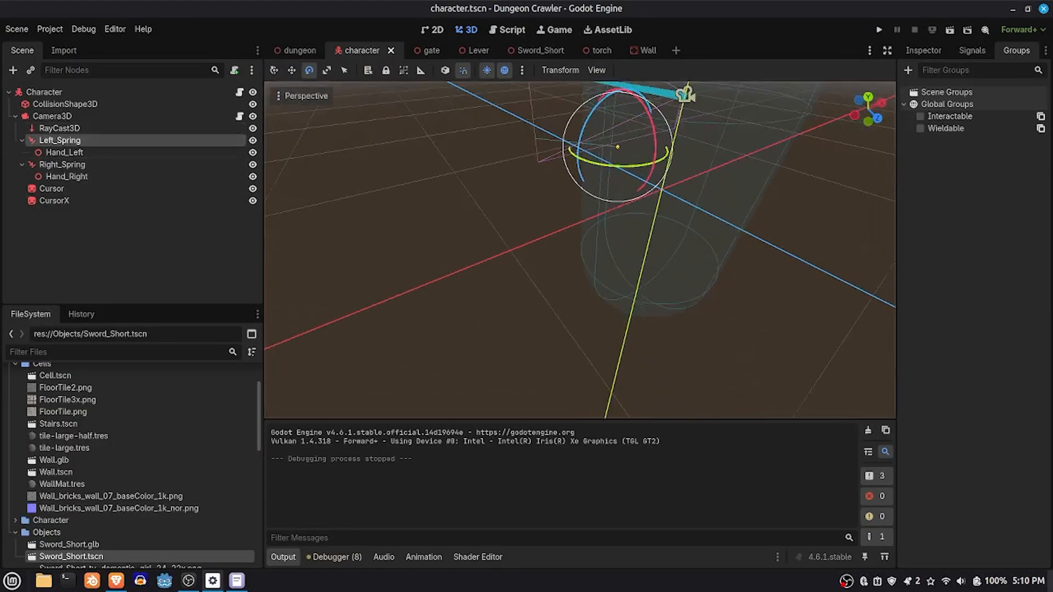
pyautogui.moveTo(579, 249); pyautogui.dragTo(559, 263, button='right')
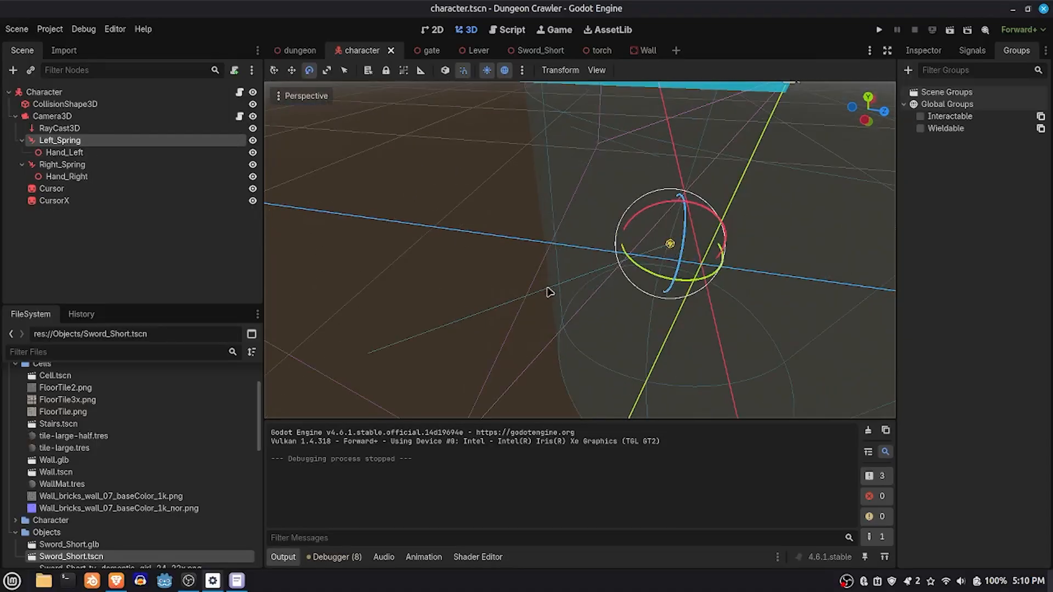
pyautogui.moveTo(492, 297)
pyautogui.mouseDown(button='right')
pyautogui.moveTo(510, 334)
pyautogui.moveTo(496, 288)
pyautogui.mouseUp(button='right')
pyautogui.click(492, 278)
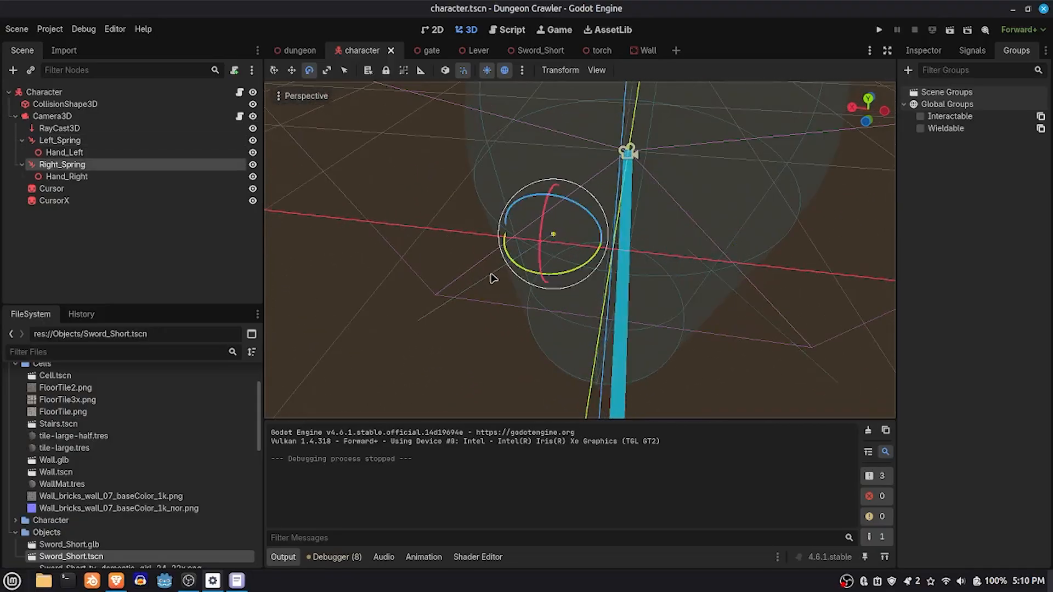
pyautogui.keyDown('shift'); pyautogui.click(825, 372); pyautogui.keyUp('shift')
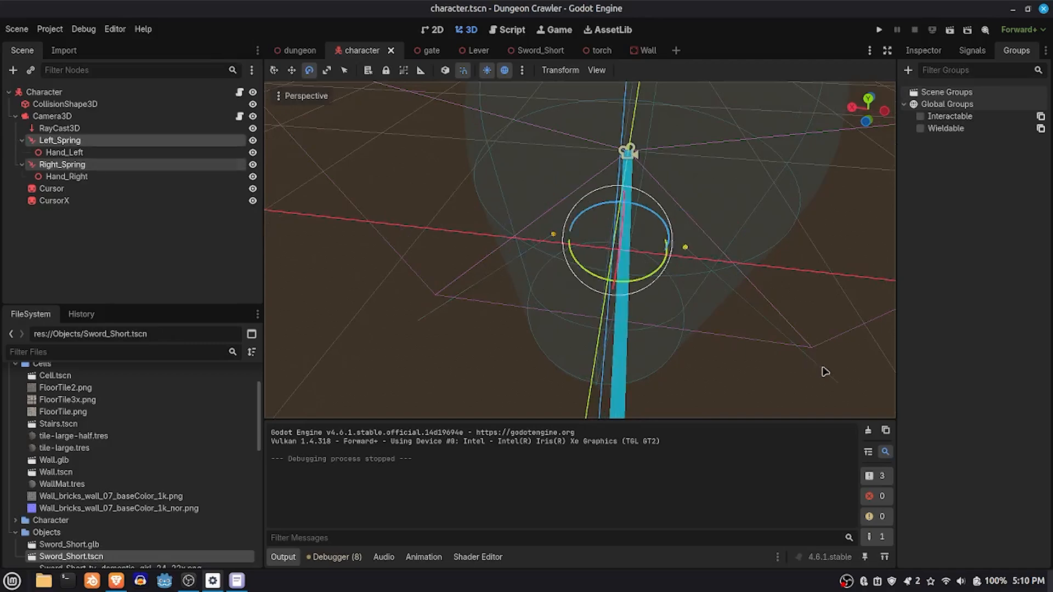
pyautogui.click(449, 302)
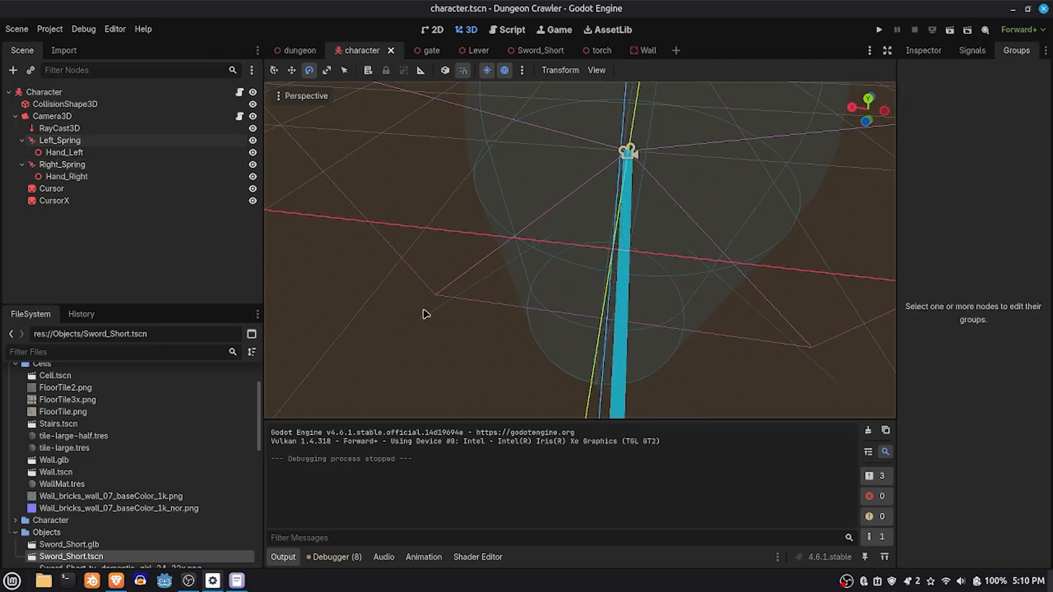
pyautogui.click(433, 314)
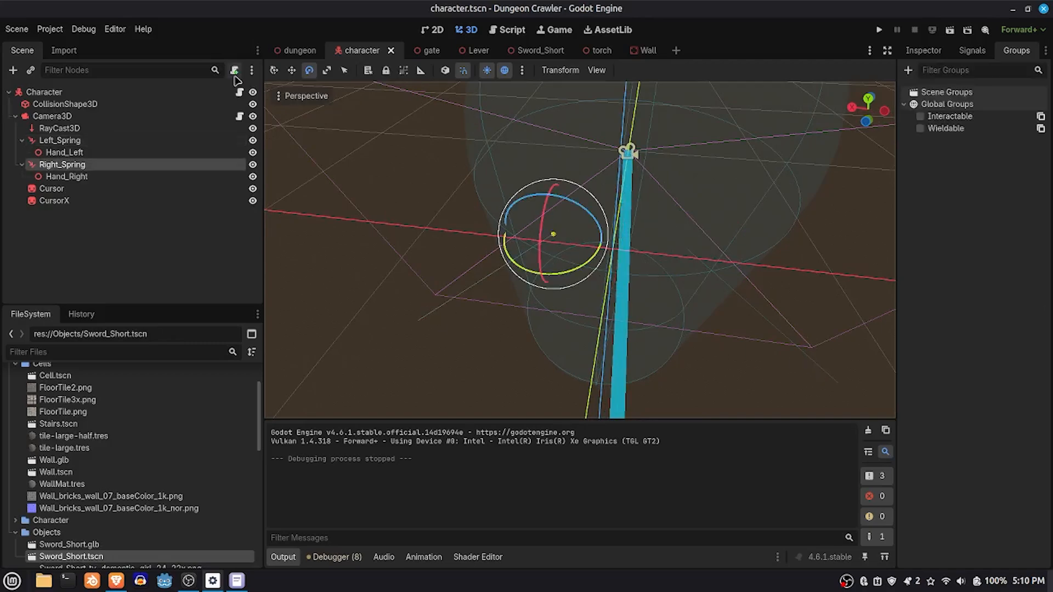
# Move Right_Spring outward along its X axis to examine its spring arm in isolation, and undo the move.
pyautogui.click(292, 69)
pyautogui.moveTo(516, 231); pyautogui.dragTo(453, 309)
pyautogui.click(426, 321)
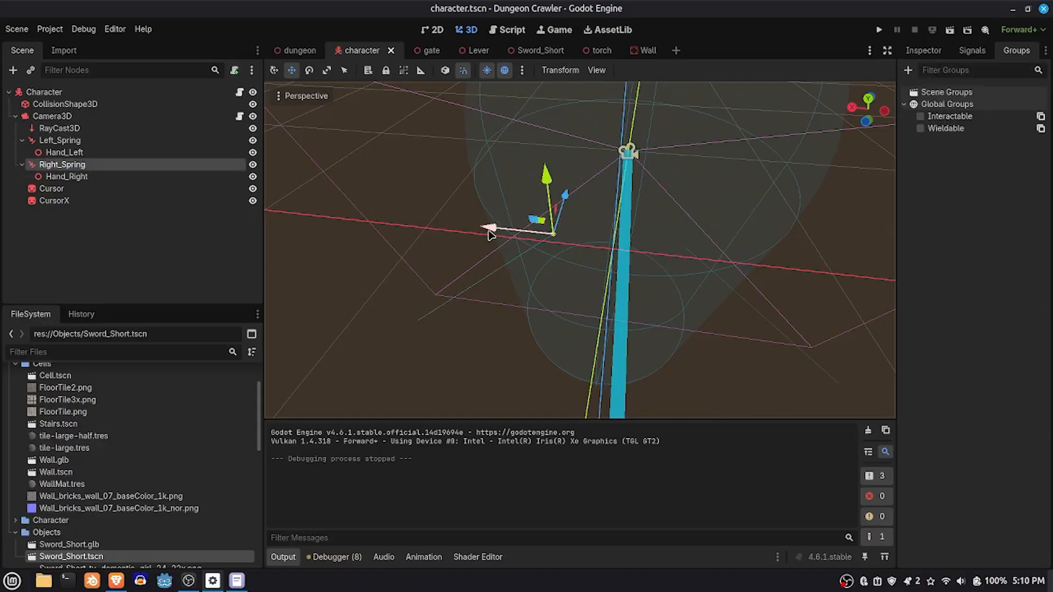
pyautogui.moveTo(488, 230); pyautogui.dragTo(310, 219)
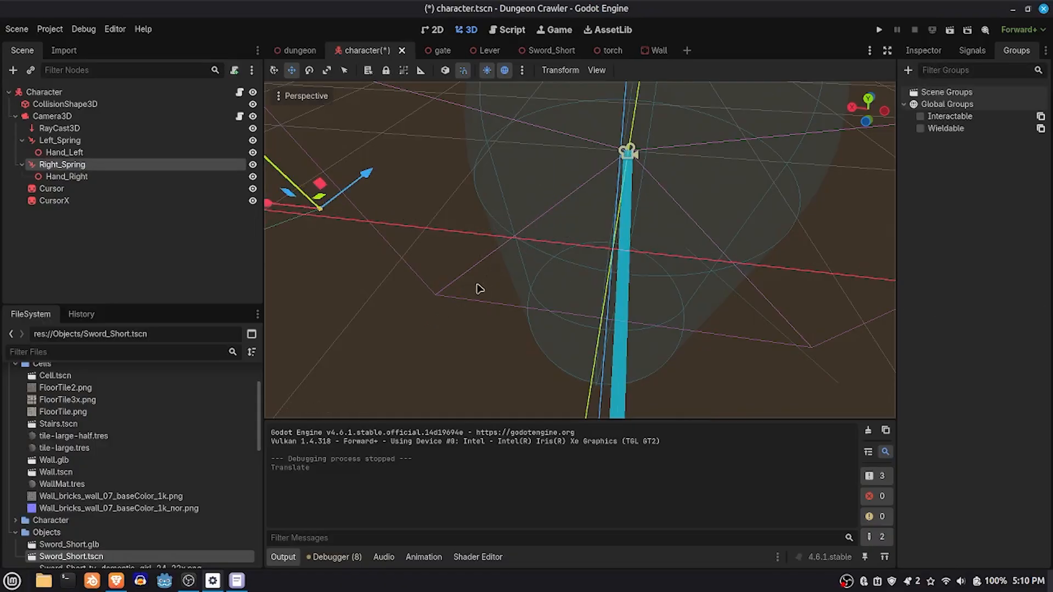
pyautogui.moveTo(479, 288); pyautogui.dragTo(479, 288, button='right')
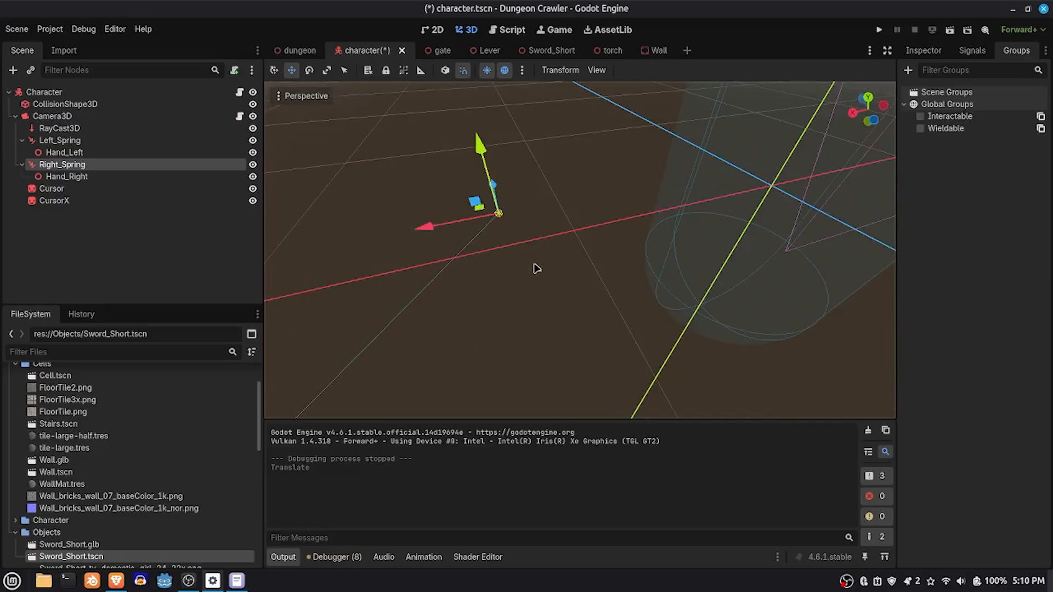
pyautogui.moveTo(546, 231); pyautogui.dragTo(658, 182, button='middle')
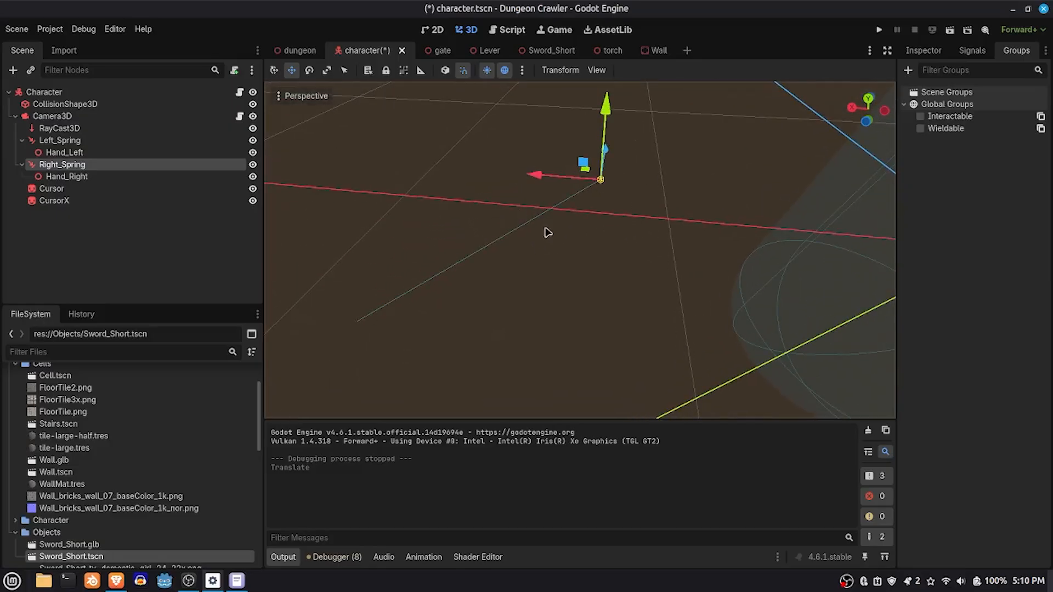
pyautogui.hotkey('ctrl', 'z')
# Look over the raycast extending in front of the character's camera and switch to the dungeon scene.
pyautogui.moveTo(426, 298); pyautogui.dragTo(415, 344, button='right')
pyautogui.click(510, 370)
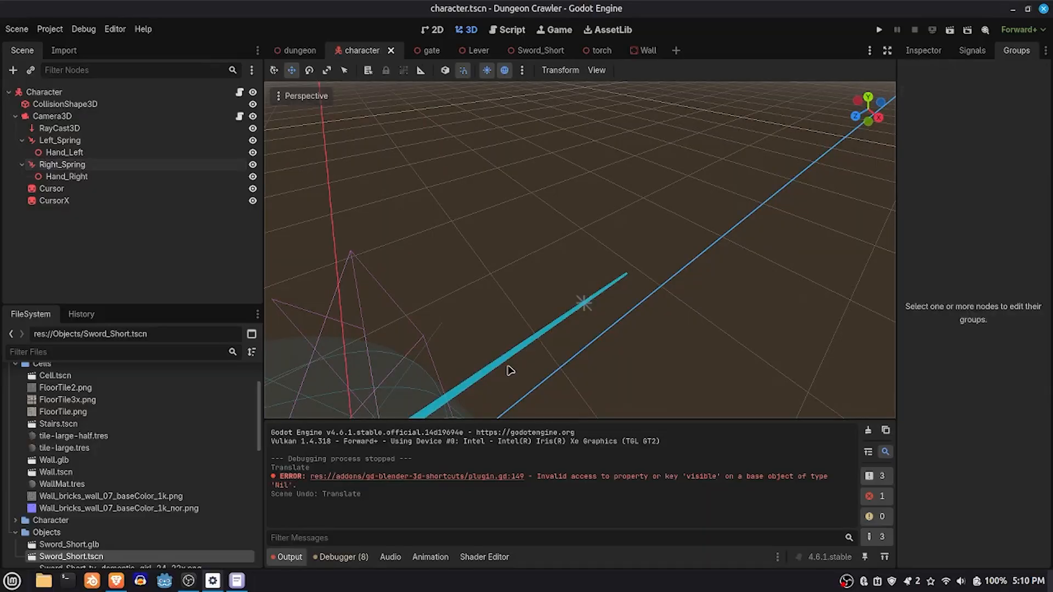
pyautogui.moveTo(509, 370); pyautogui.dragTo(720, 307, button='right')
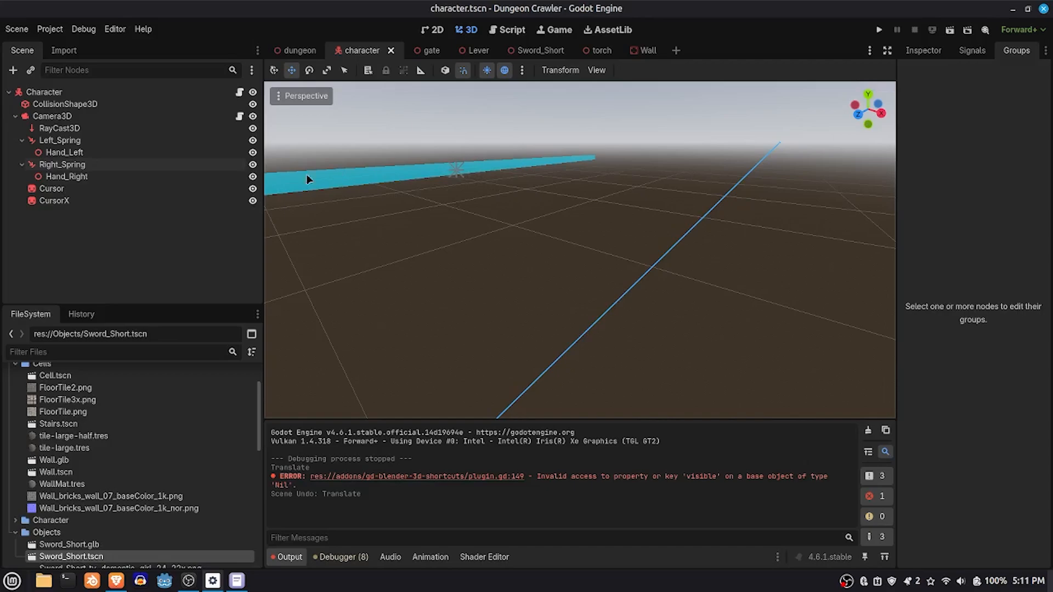
pyautogui.moveTo(440, 123); pyautogui.dragTo(409, 86, button='right')
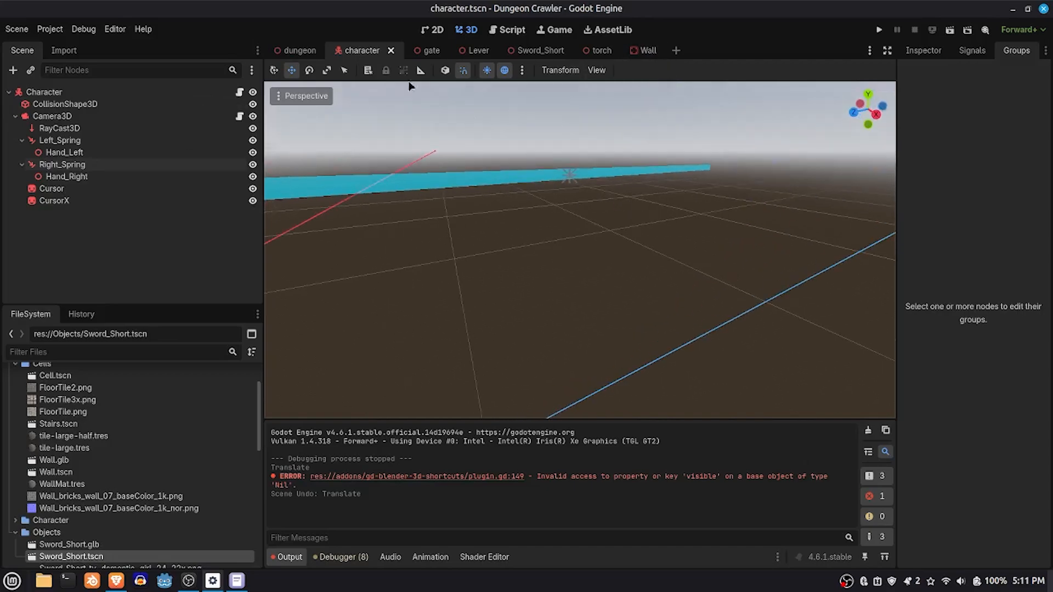
pyautogui.click(296, 50)
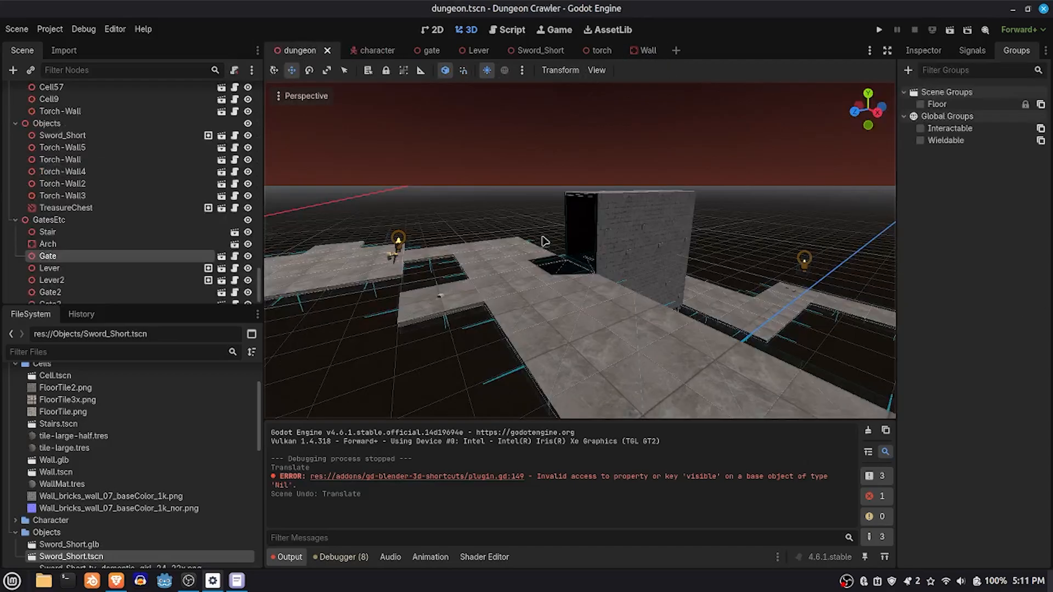